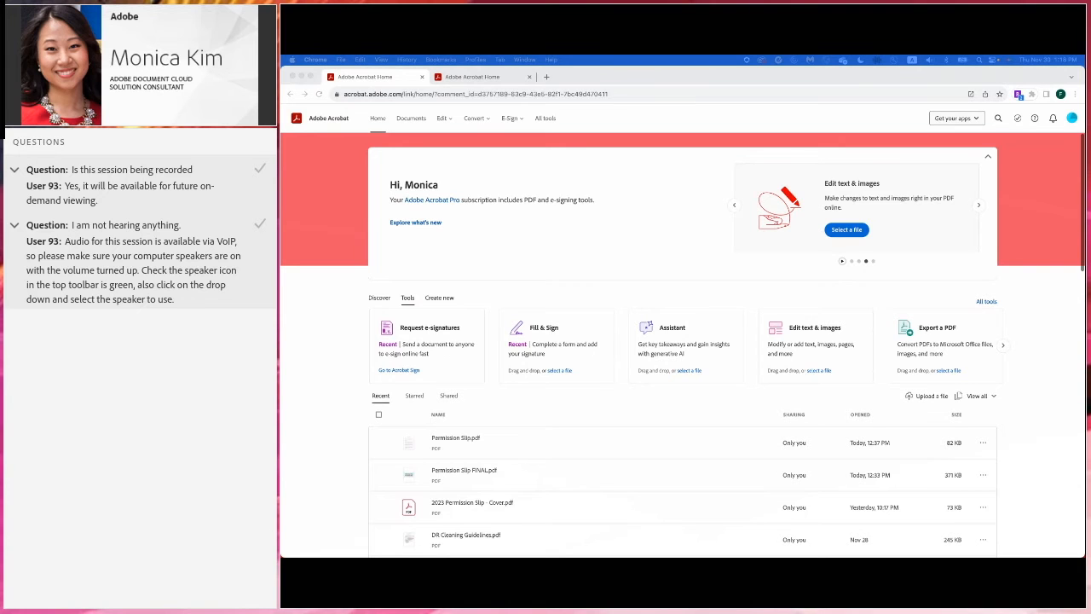
- Open the All tools page and scroll through its Edit, Convert and E-Sign tools and back
left_click(1047, 278)
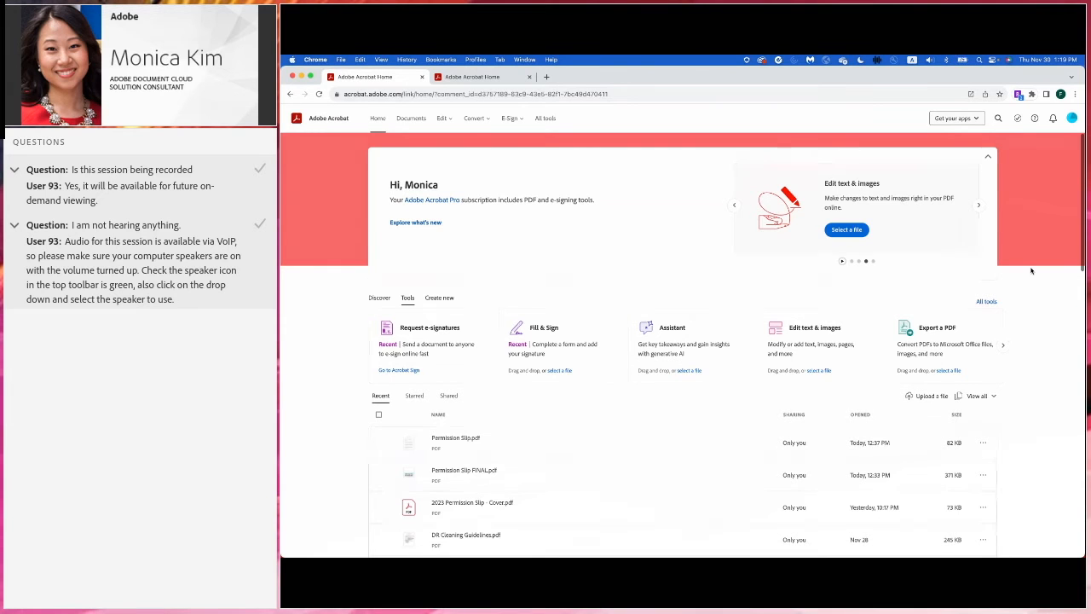
left_click(547, 121)
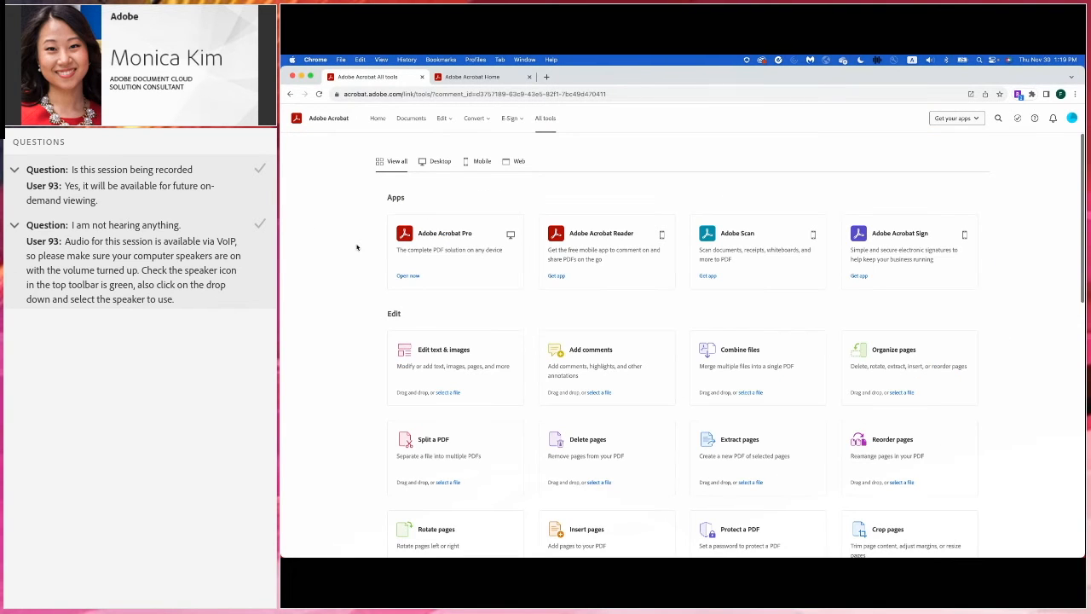
scroll(334, 265, "down", 3)
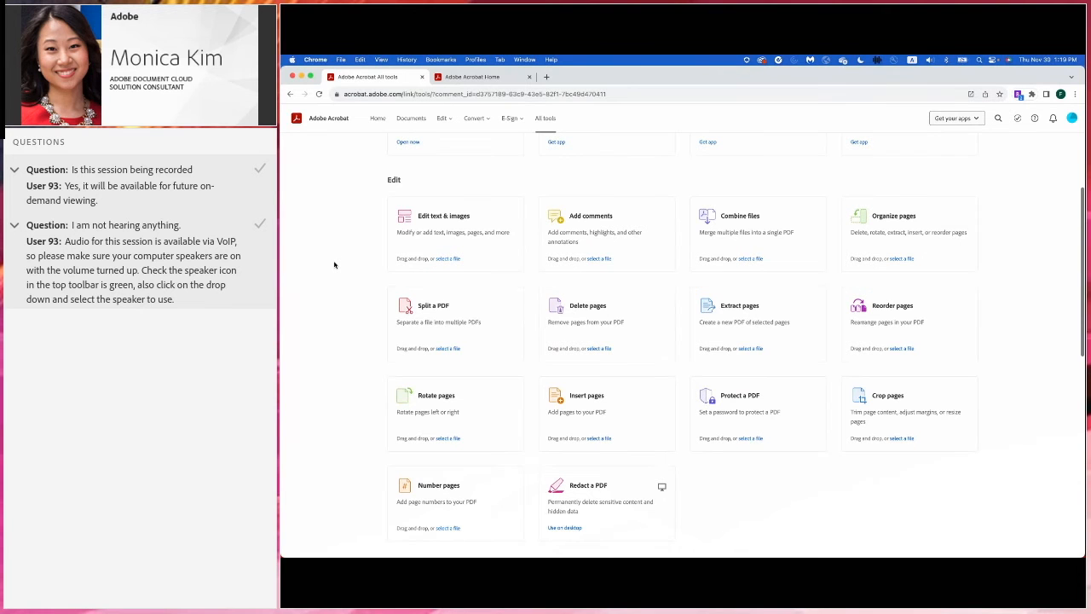
scroll(334, 265, "down", 7)
scroll(334, 265, "down", 3)
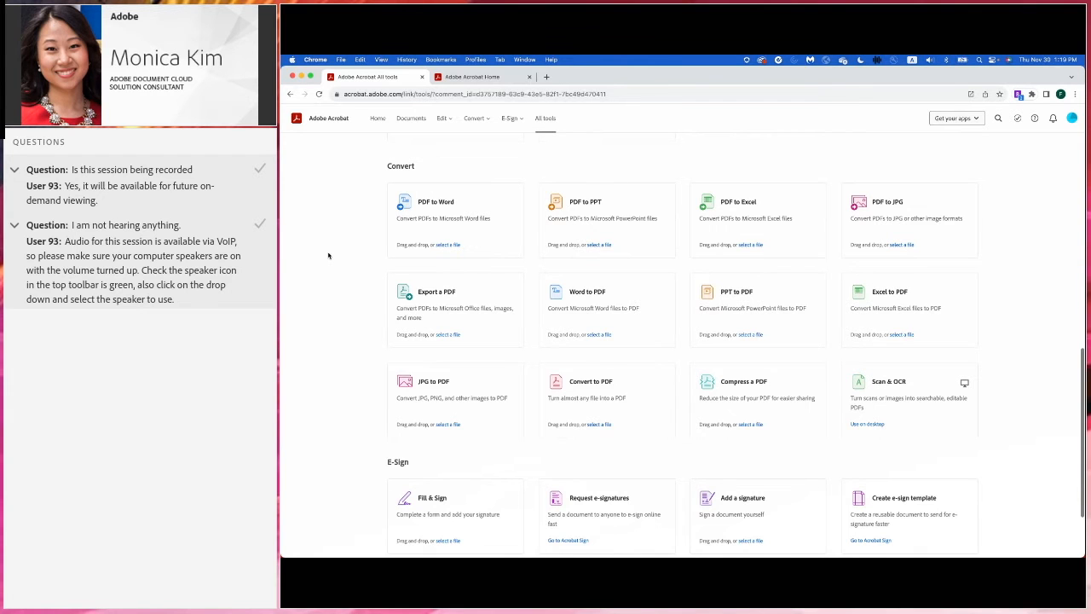
scroll(328, 256, "down", 2)
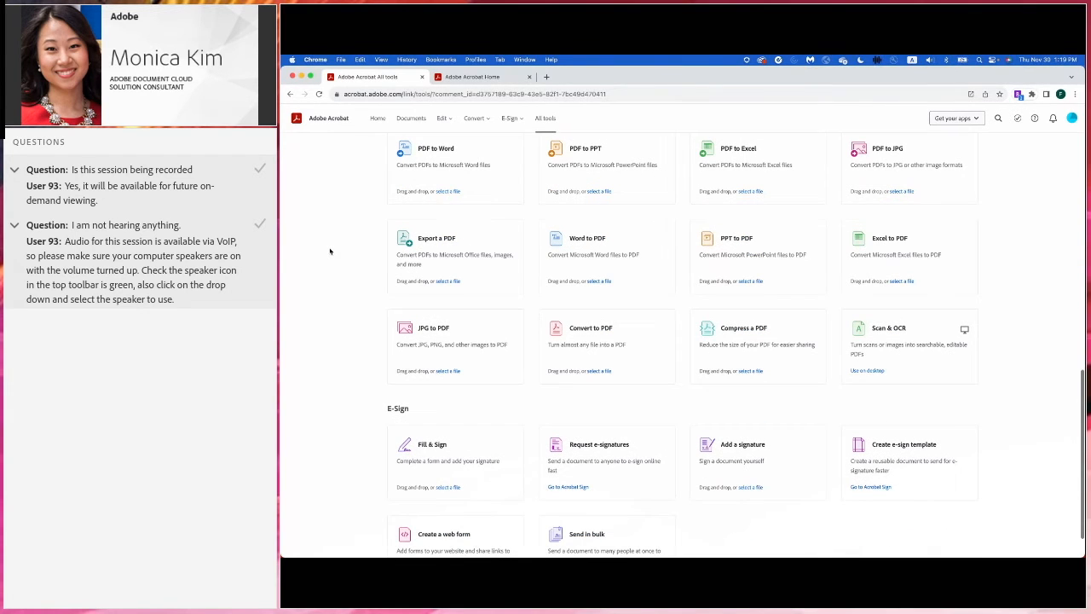
scroll(330, 250, "down", 2)
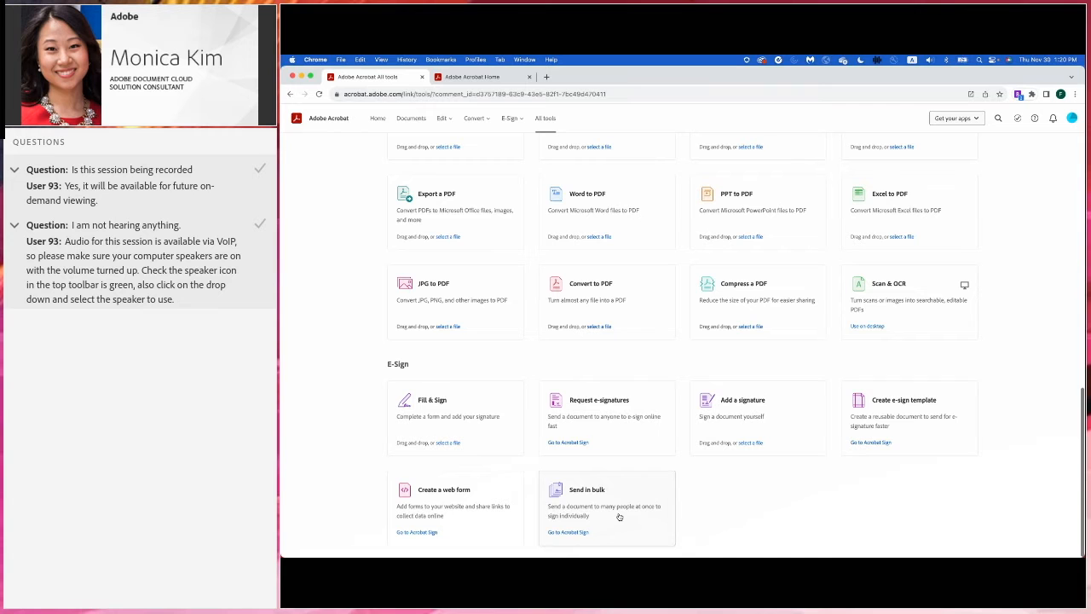
scroll(736, 499, "up", 8)
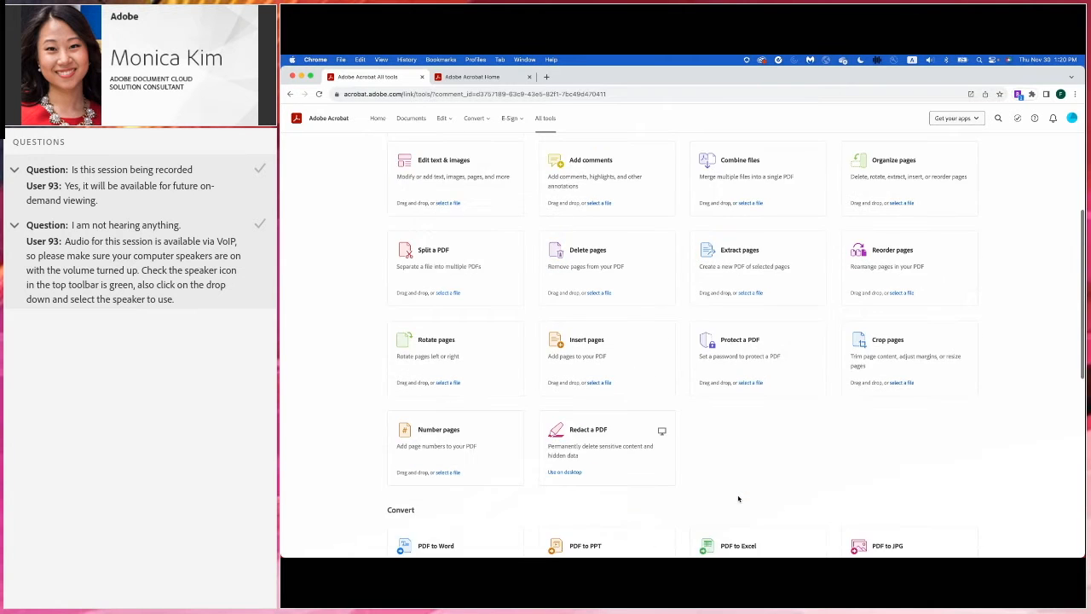
scroll(734, 498, "up", 5)
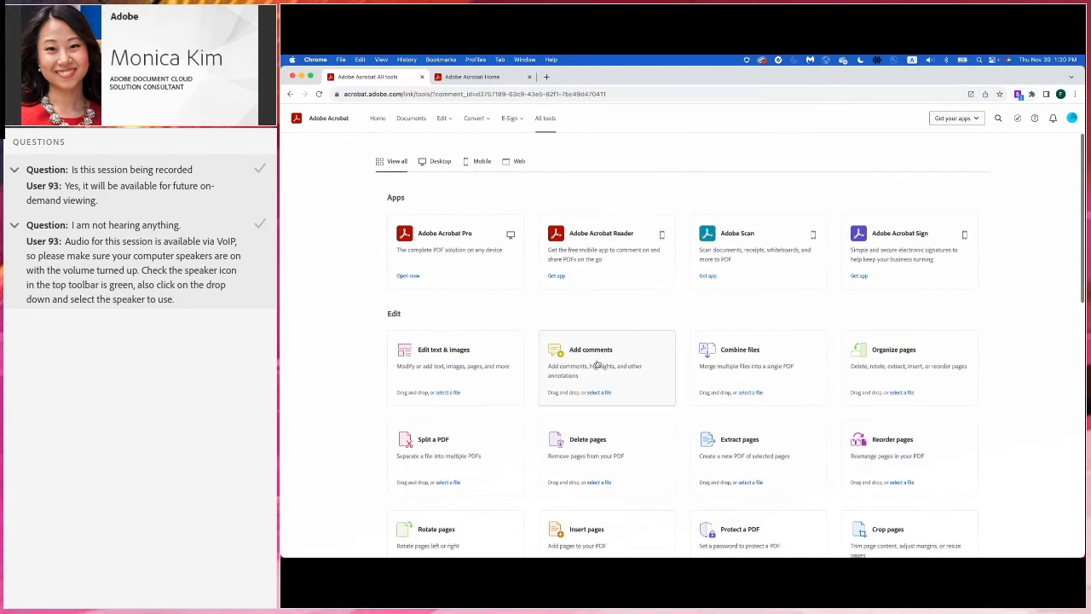
- Open Permission Slip.pdf from Documents > Webinar > Grade 6 Permission Slips and zoom in
left_click(410, 119)
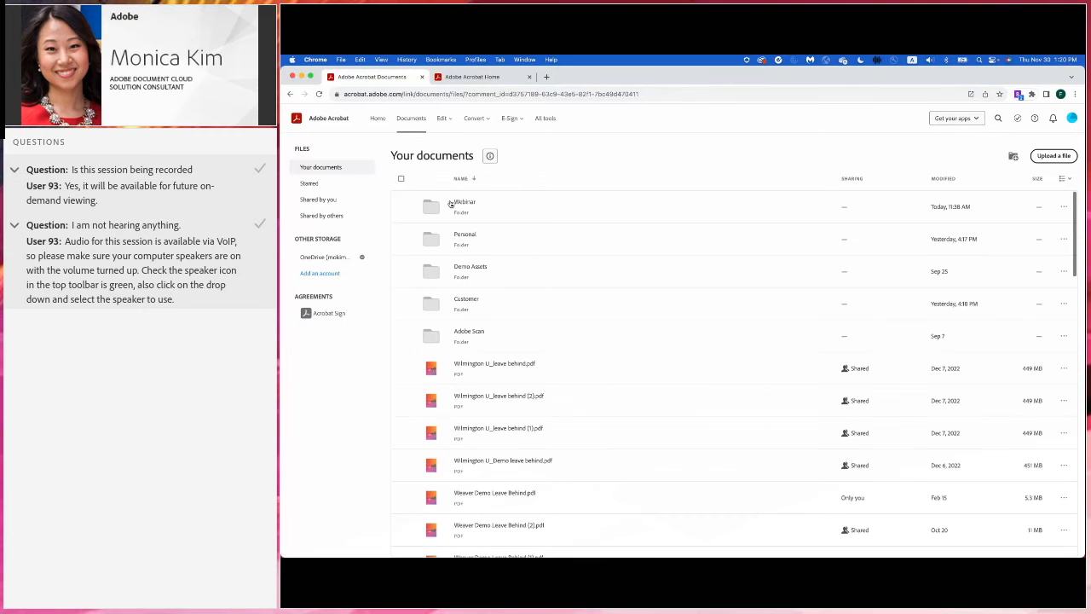
left_click(494, 208)
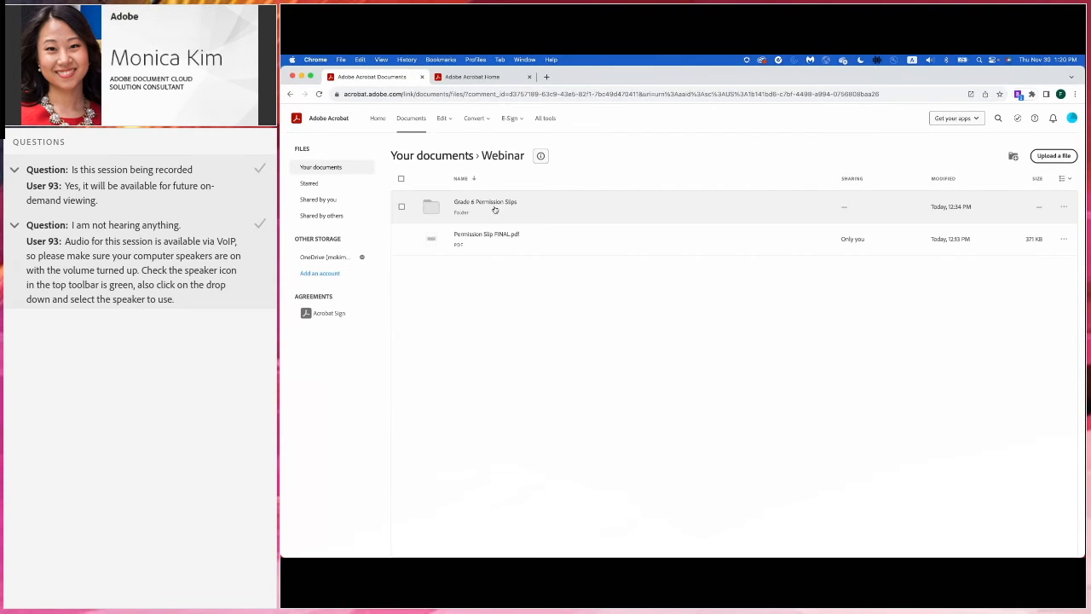
left_click(564, 209)
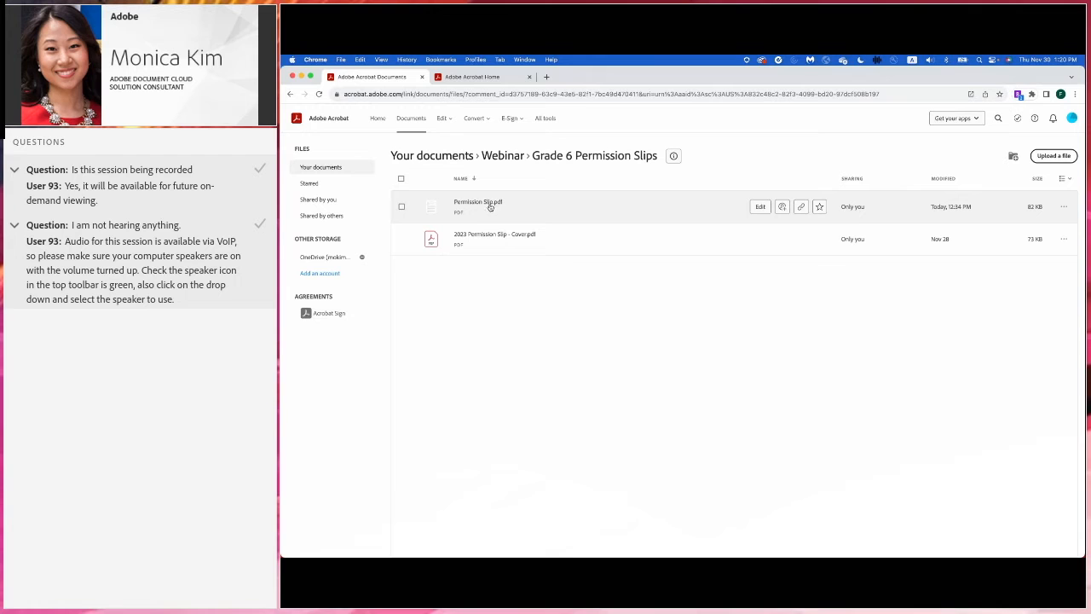
left_click(489, 206)
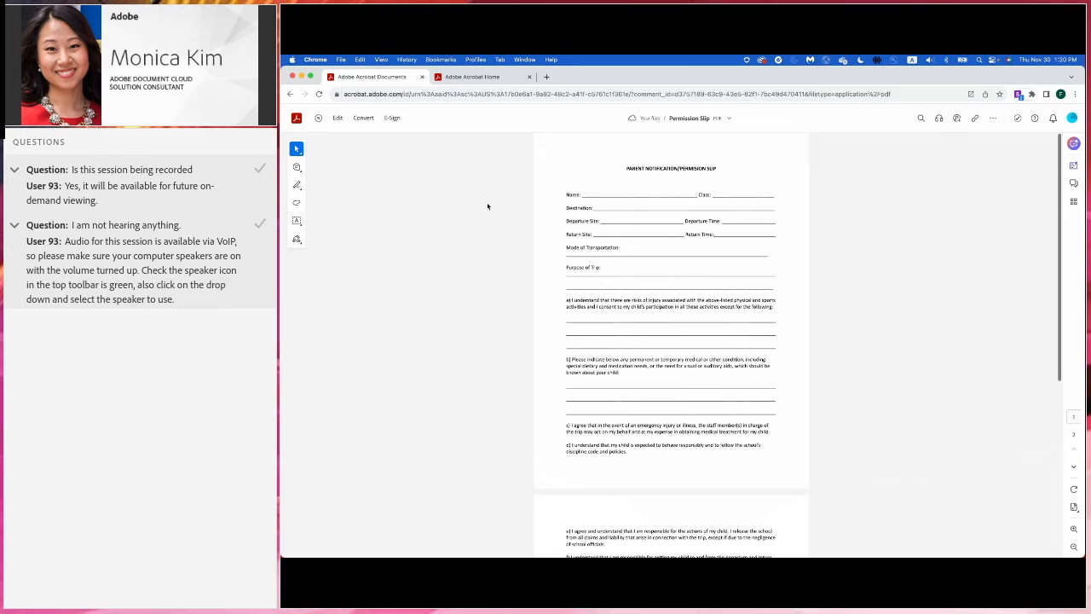
key("super+plus")
key("super+plus")
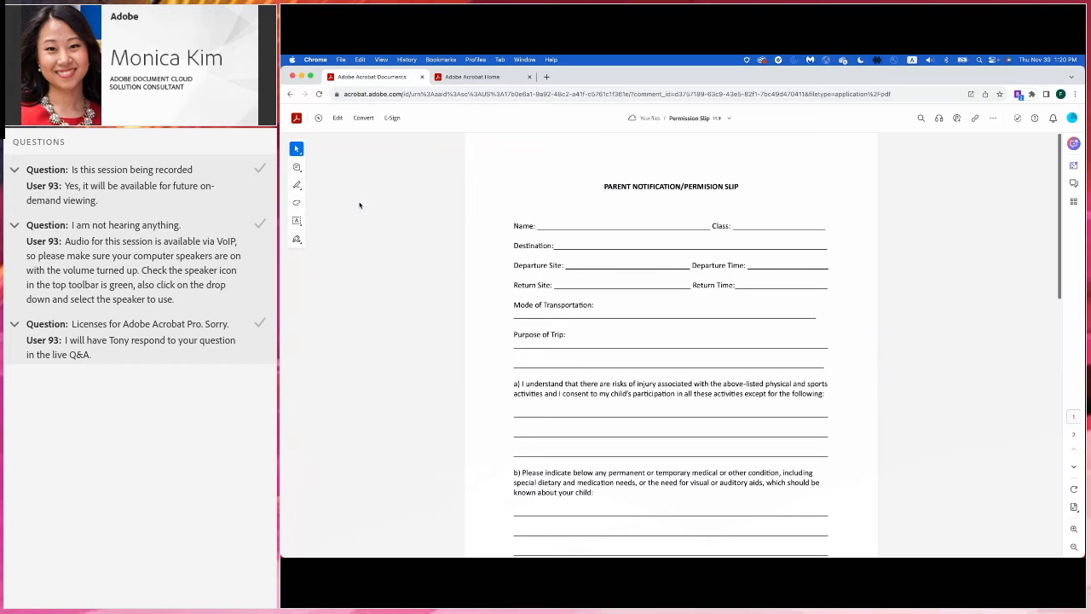
- Bring up the Edit tools and choose Image under Add content
left_click(338, 118)
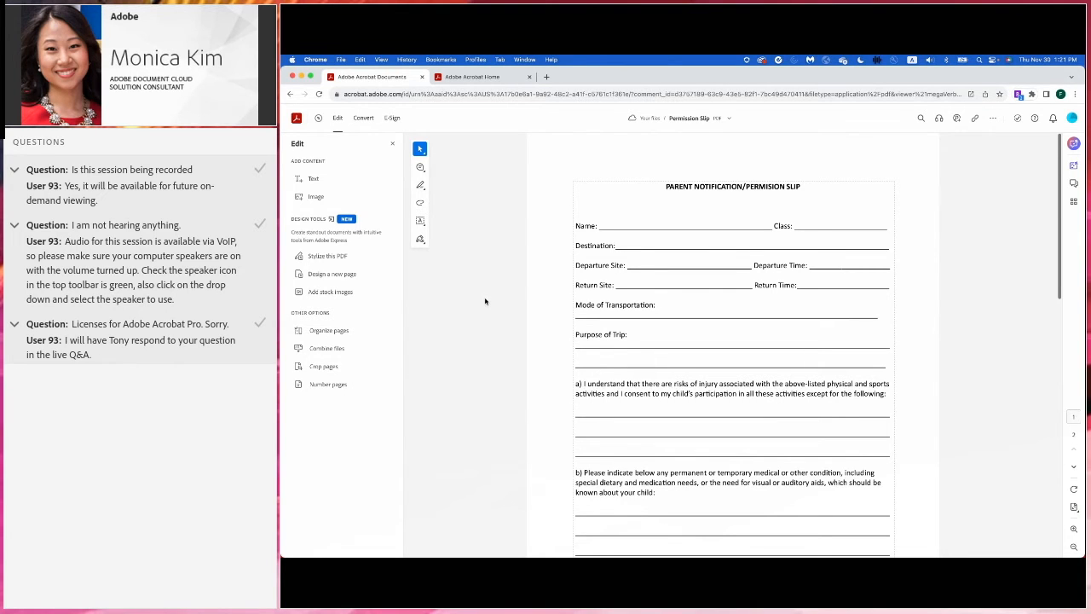
left_click(311, 198)
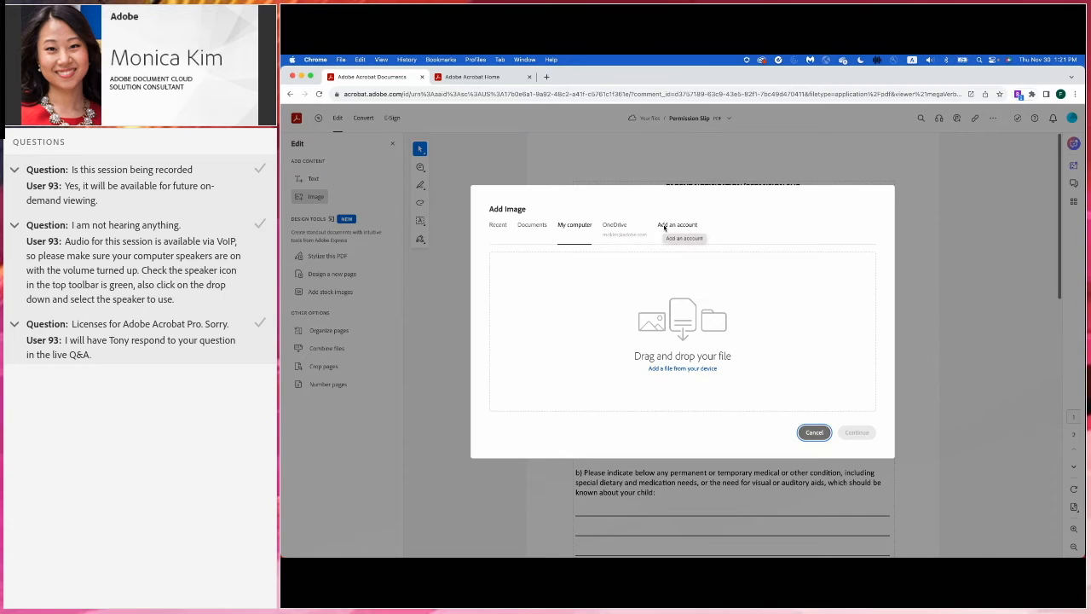
- Insert Altura Middle School.png from the computer onto the permission slip
left_click(664, 226)
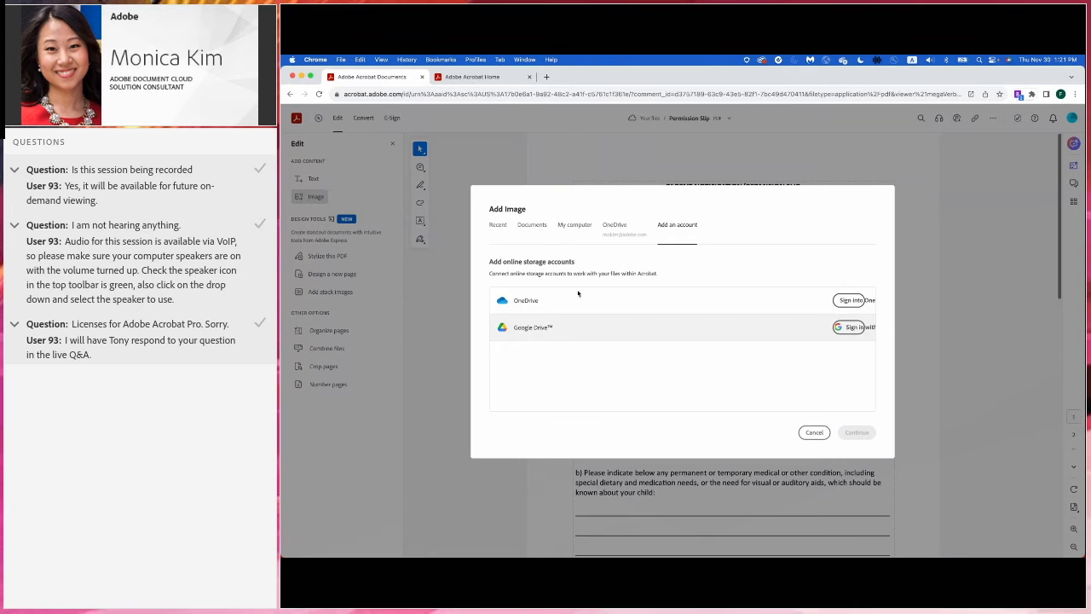
left_click(577, 226)
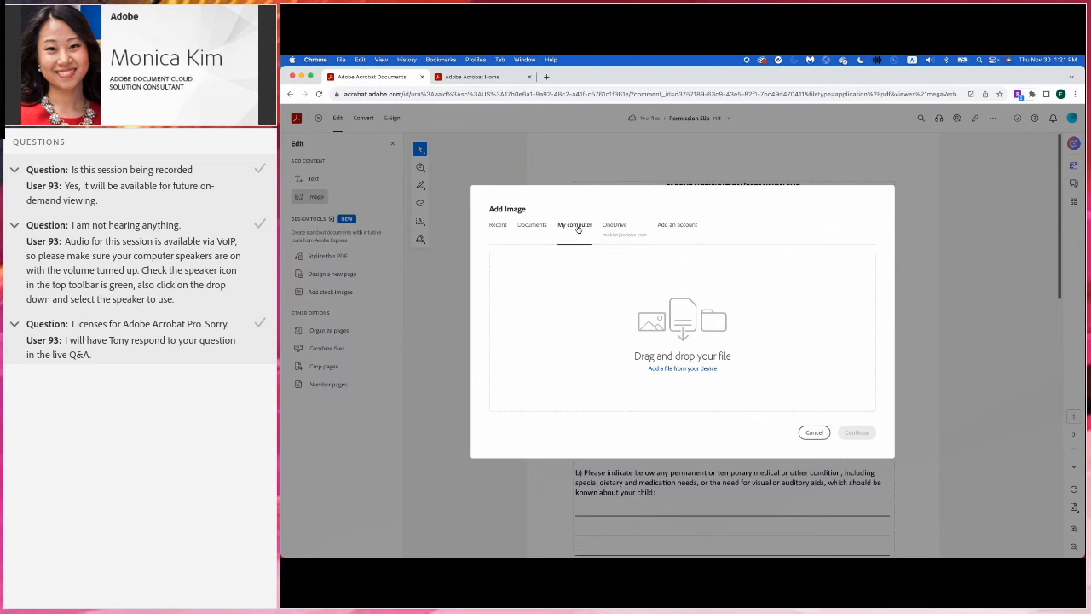
left_click(675, 369)
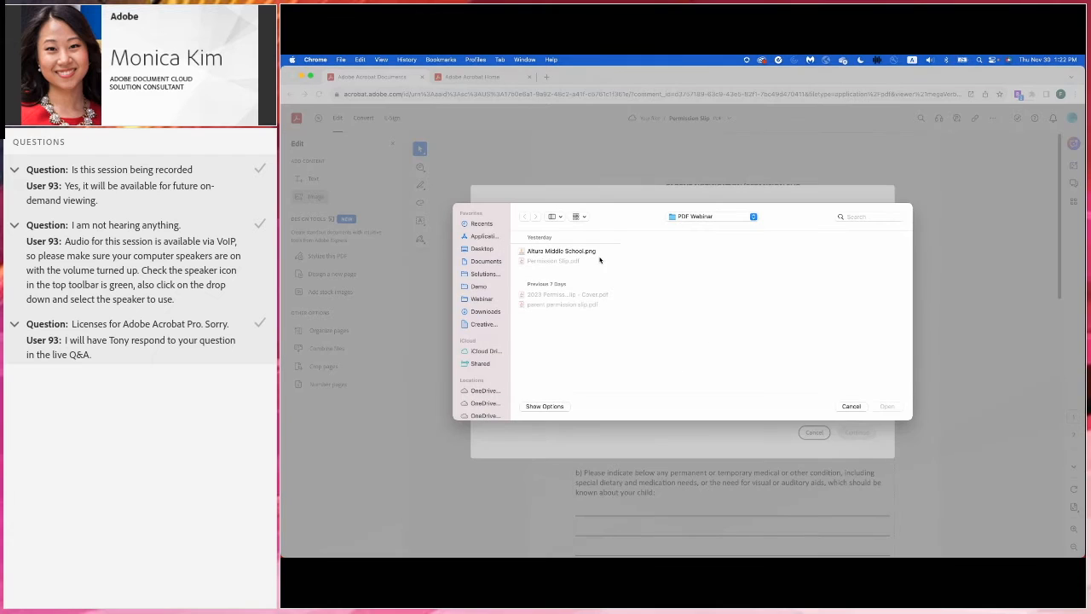
left_click(567, 251)
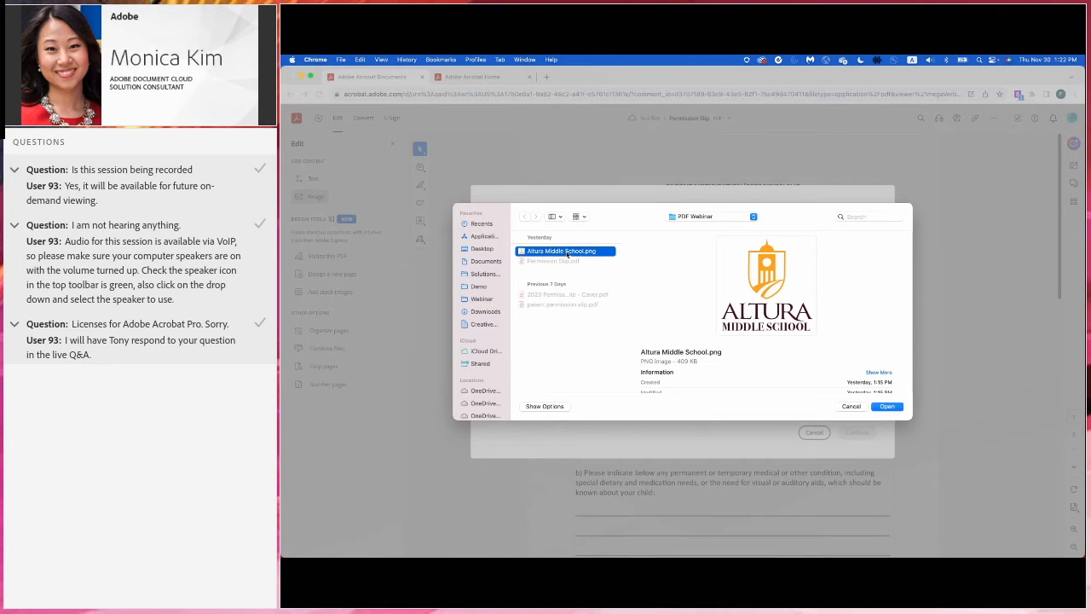
left_click(894, 407)
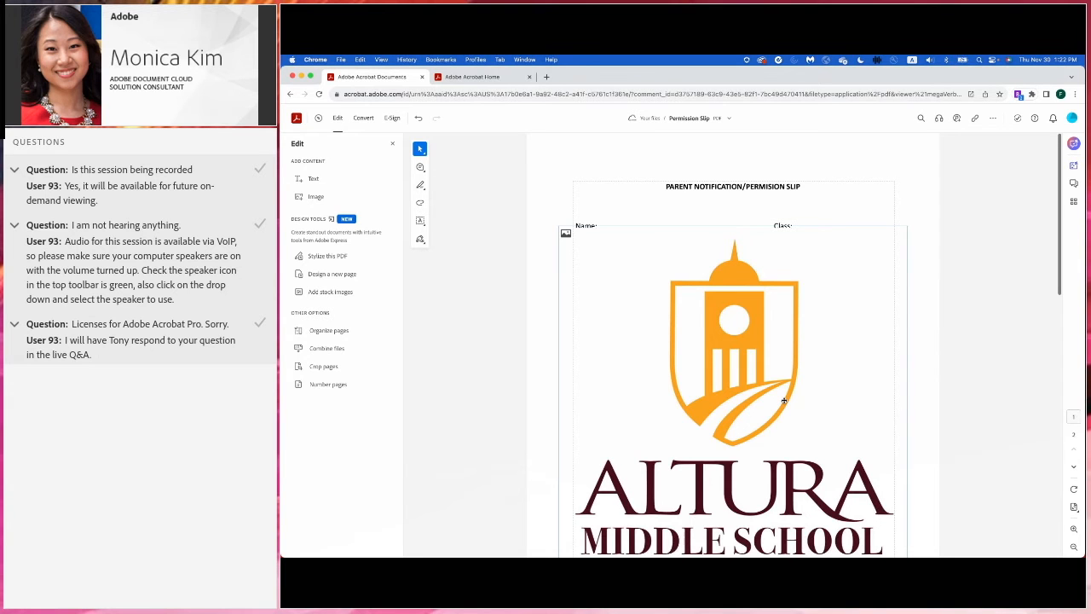
- Shrink the logo to a small mark at the top-left beside the title and save
left_click(652, 375)
left_click_drag(652, 375, 620, 281)
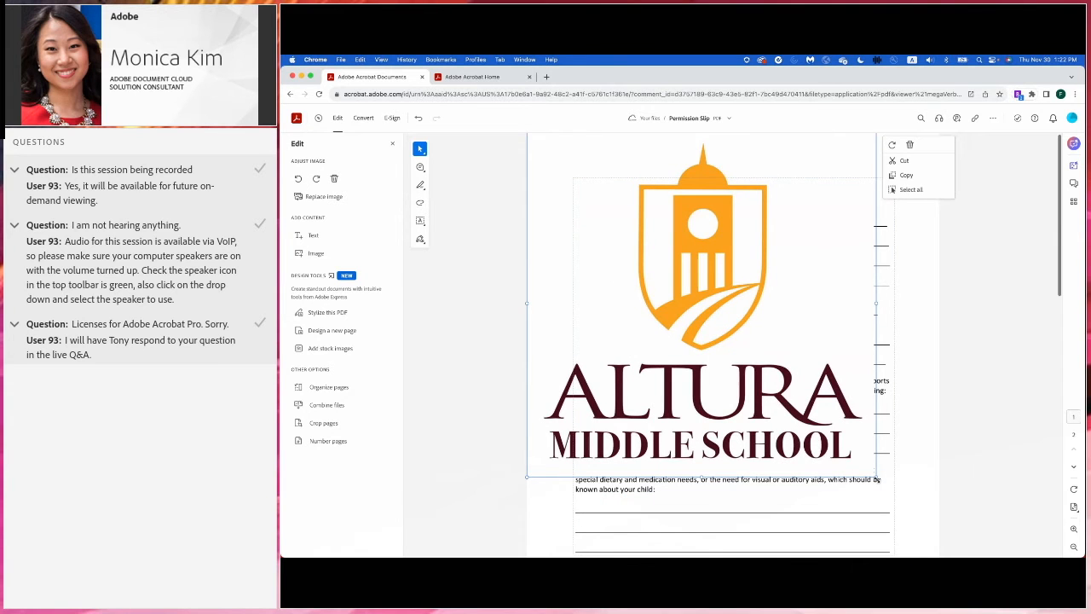
left_click_drag(876, 478, 598, 199)
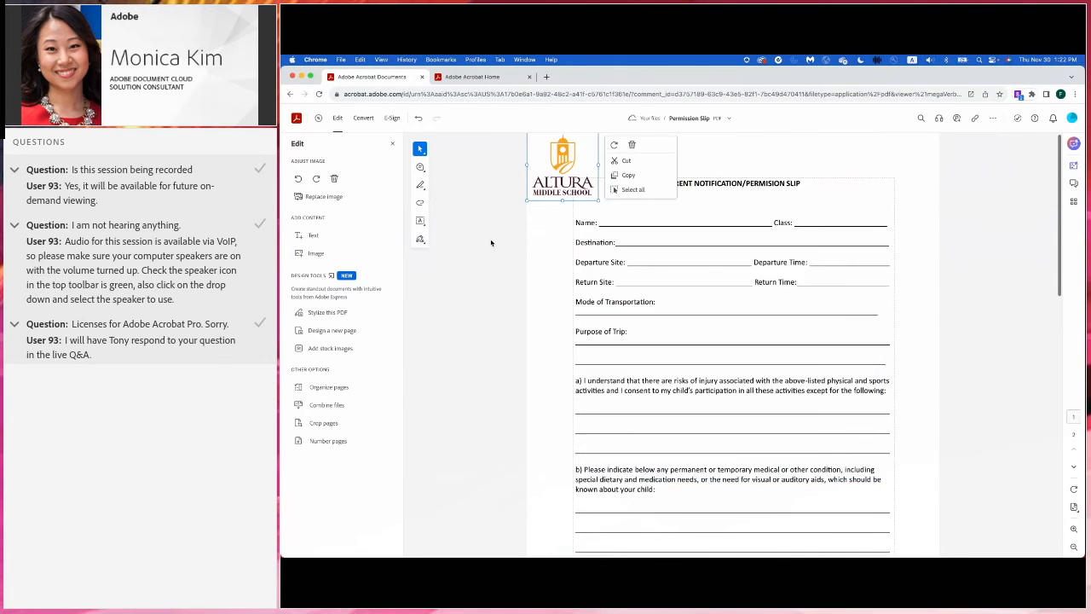
left_click(490, 243)
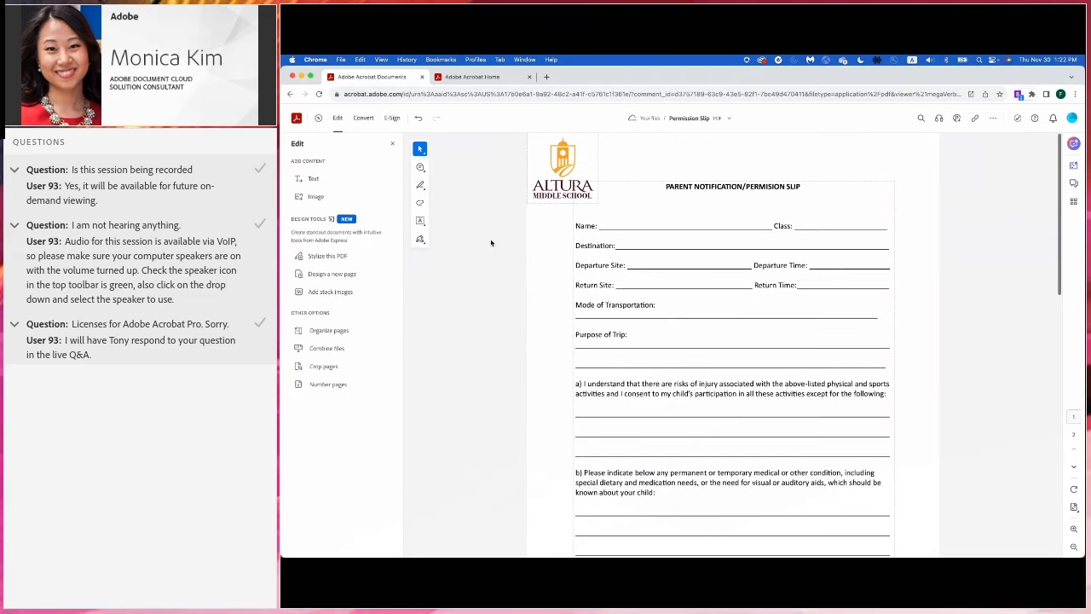
left_click(563, 184)
mouse_move(599, 205)
left_mouse_down()
mouse_move(637, 248)
mouse_move(597, 206)
left_mouse_up()
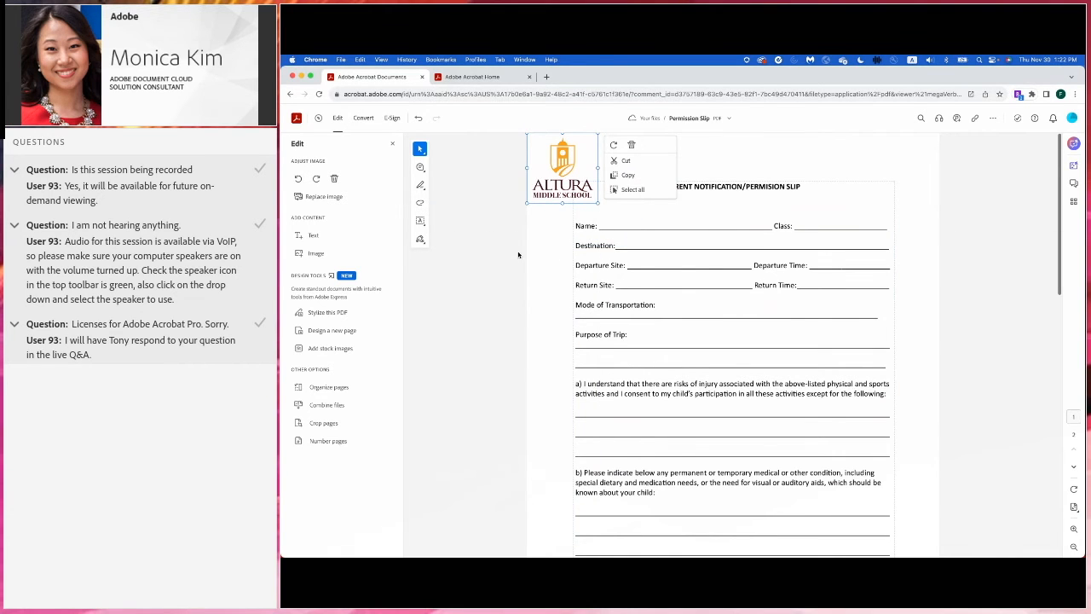
left_click(486, 202)
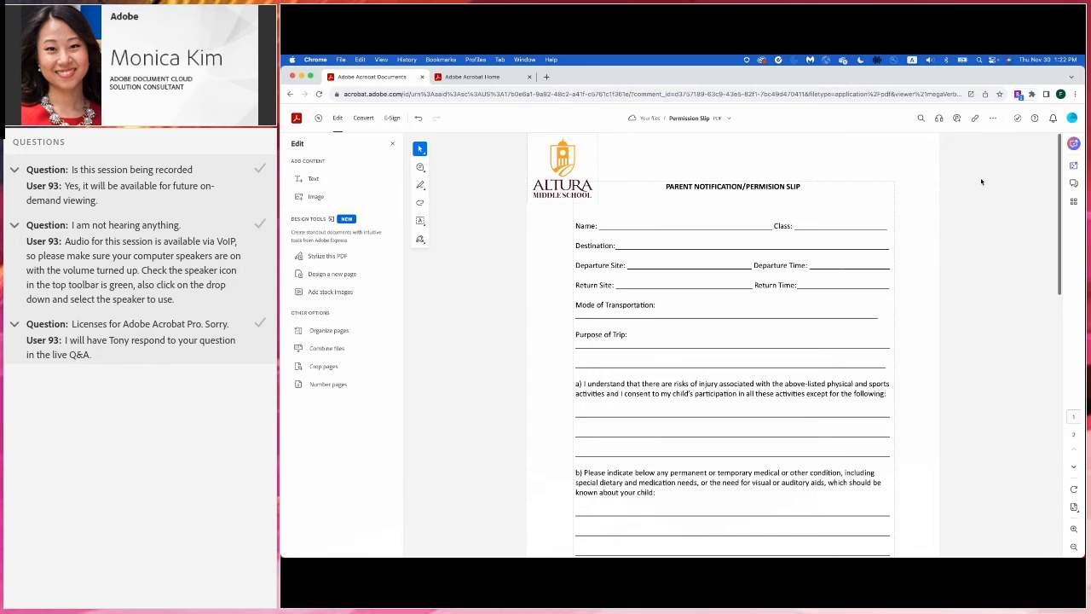
- Share the slip with the parent's e-mail and a short review-request note, then switch to Gmail
left_click(956, 119)
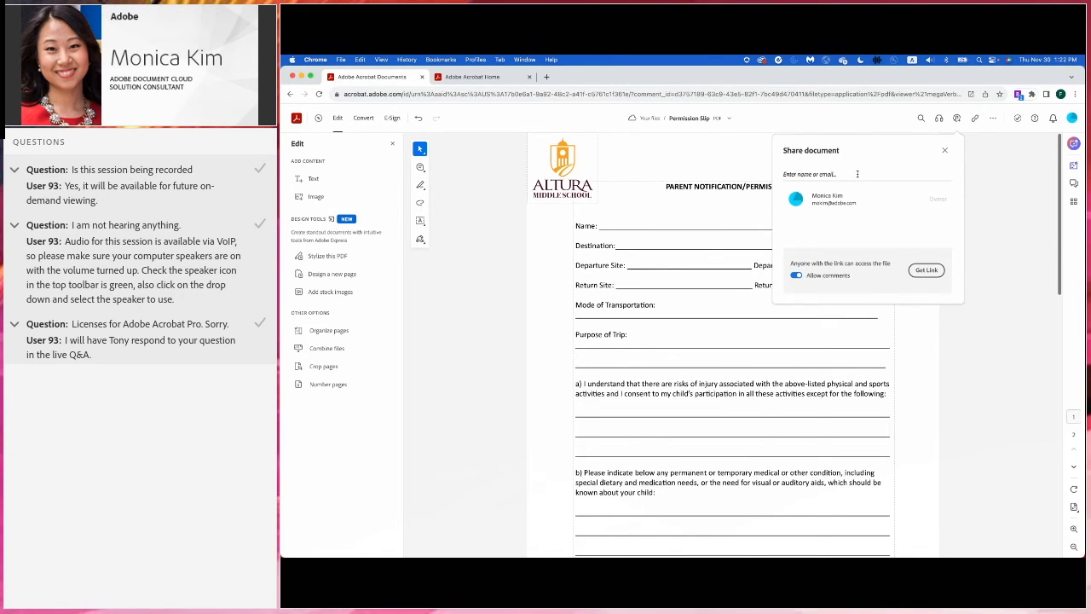
right_click(858, 174)
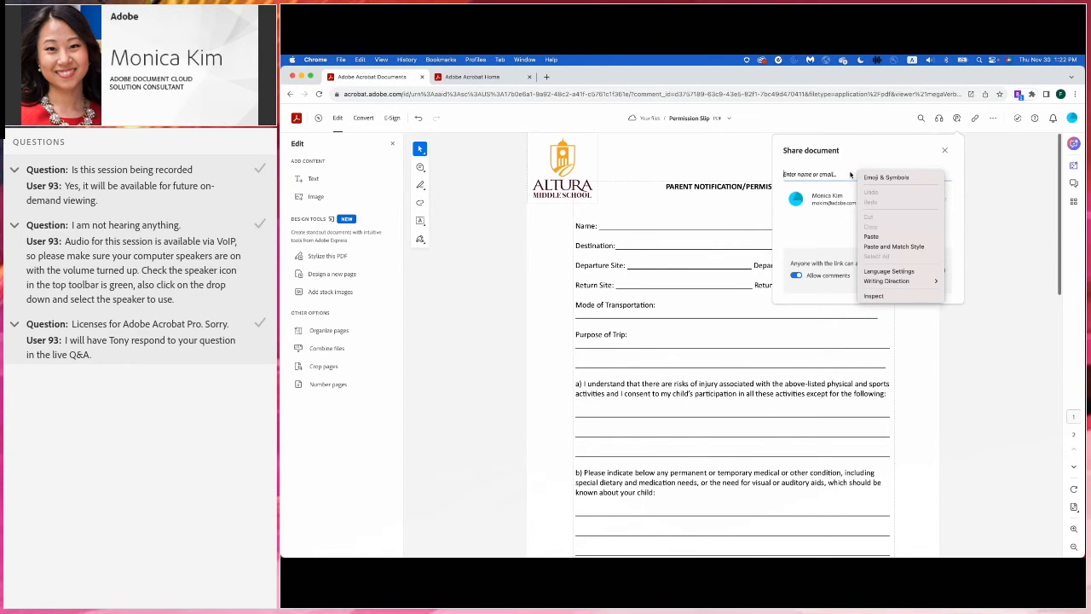
left_click(850, 175)
type("acroba")
key("Down")
key("Return")
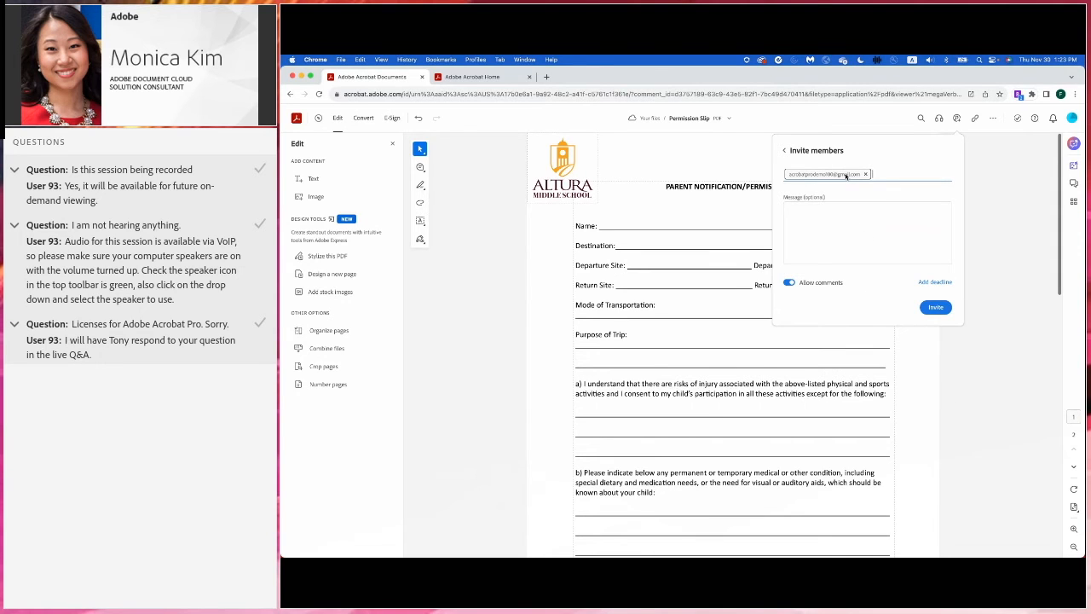
left_click(870, 222)
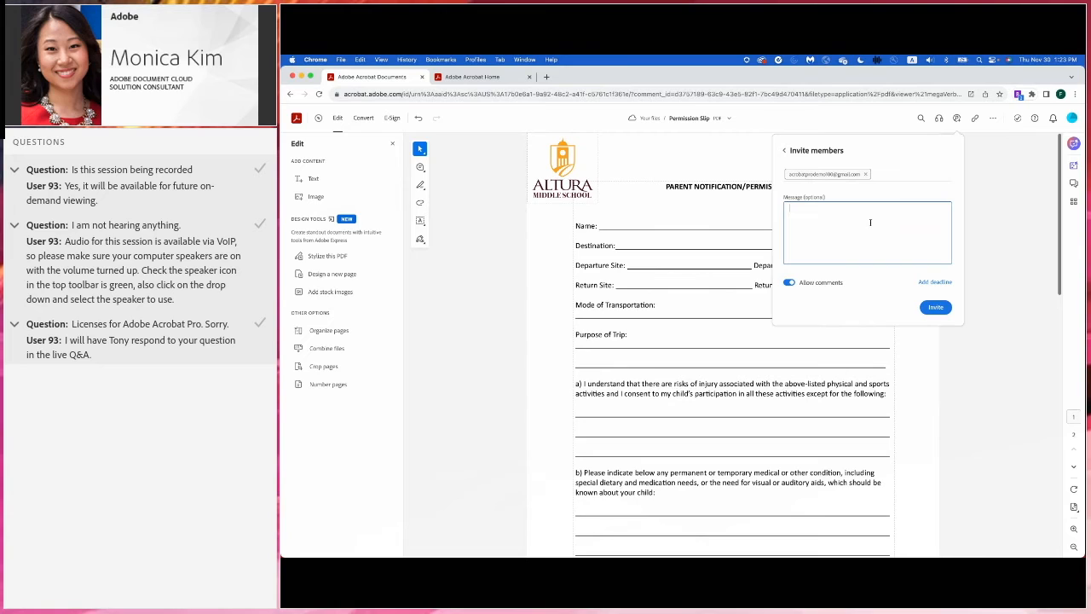
type("Mrs. Park, please review this permission slip we were discussing earlier. Thank you!")
left_click(936, 308)
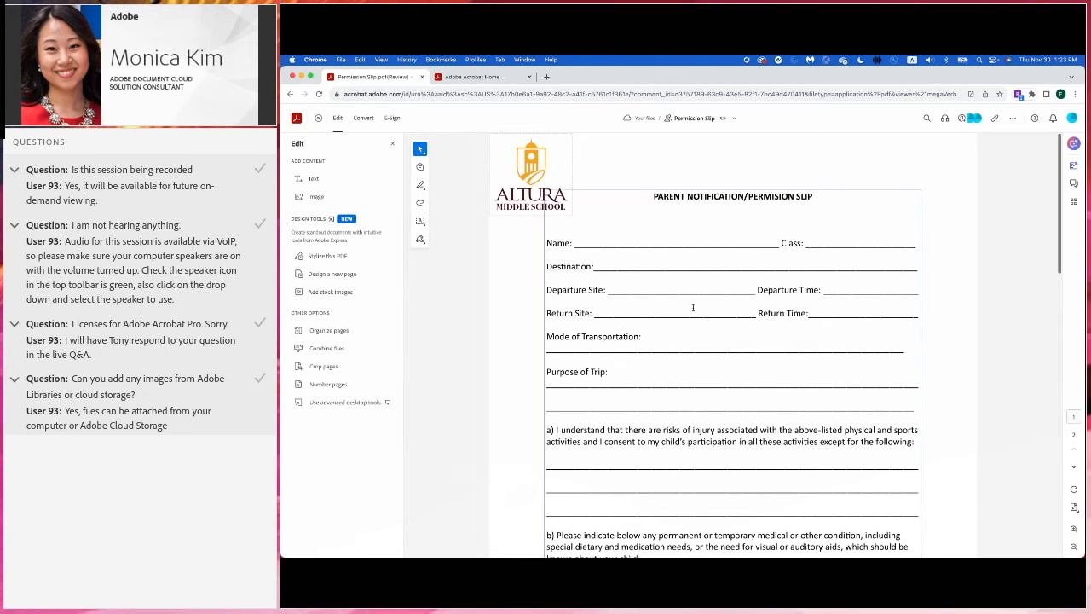
key("ctrl+Right")
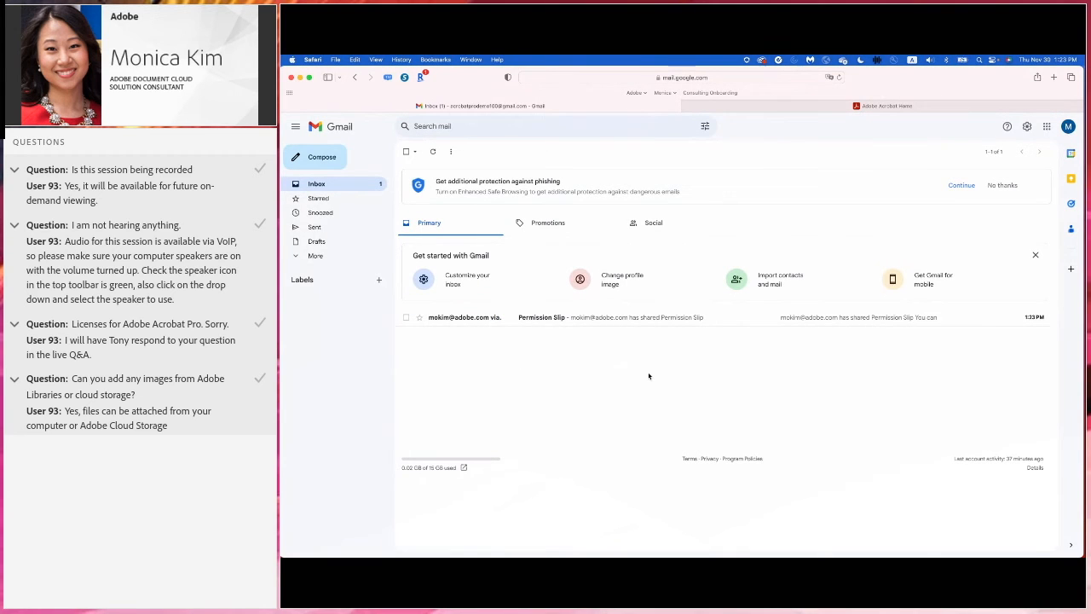
- Read the Permission Slip share e-mail and open the shared slip in Acrobat
left_click(588, 319)
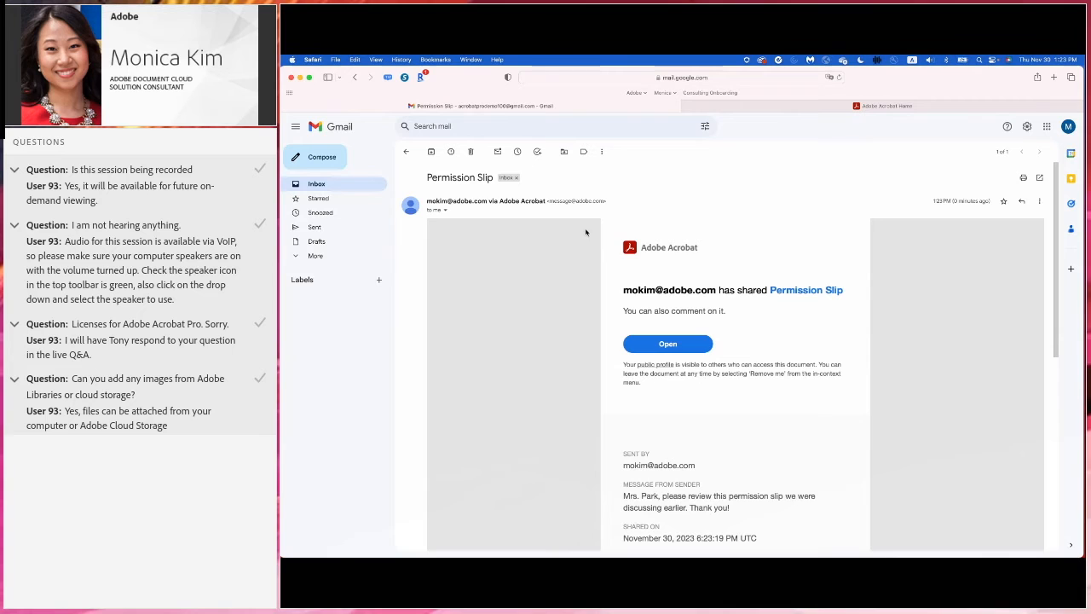
scroll(593, 289, "down", 1)
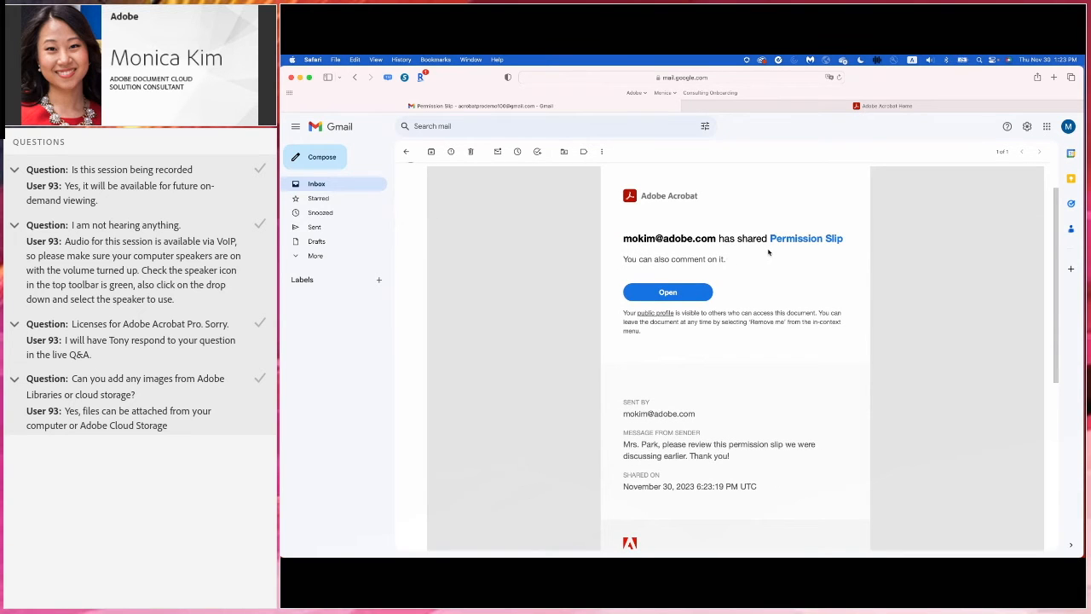
scroll(765, 281, "down", 2)
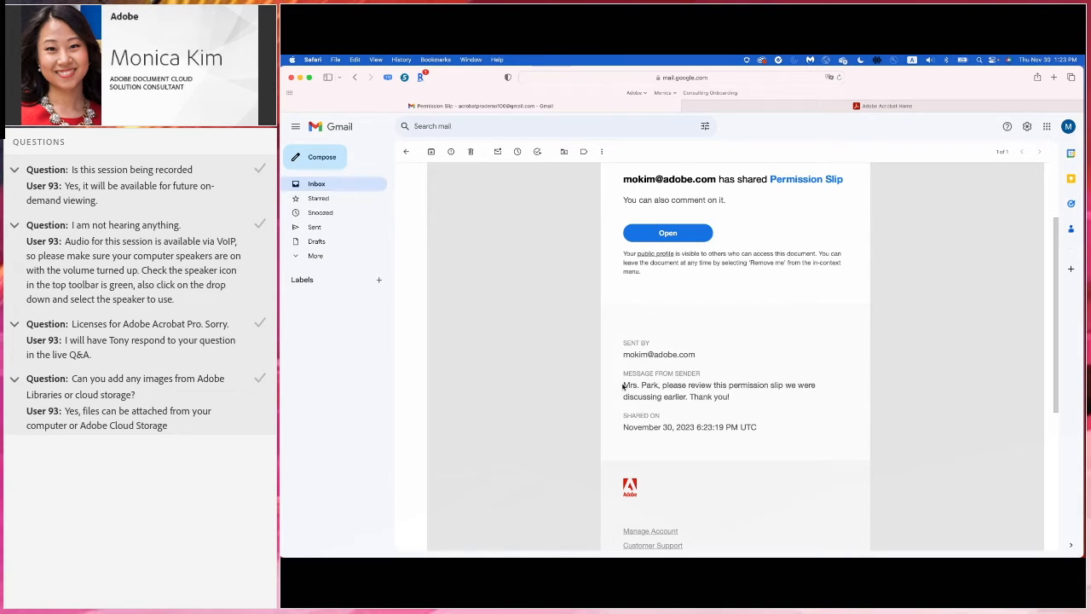
left_click_drag(622, 385, 743, 401)
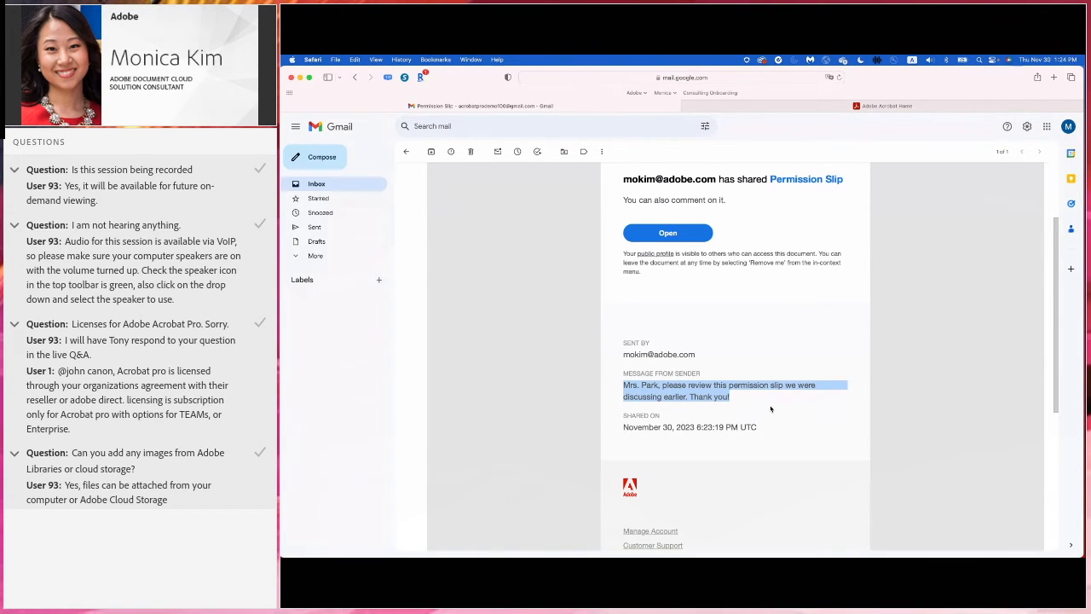
left_click(497, 256)
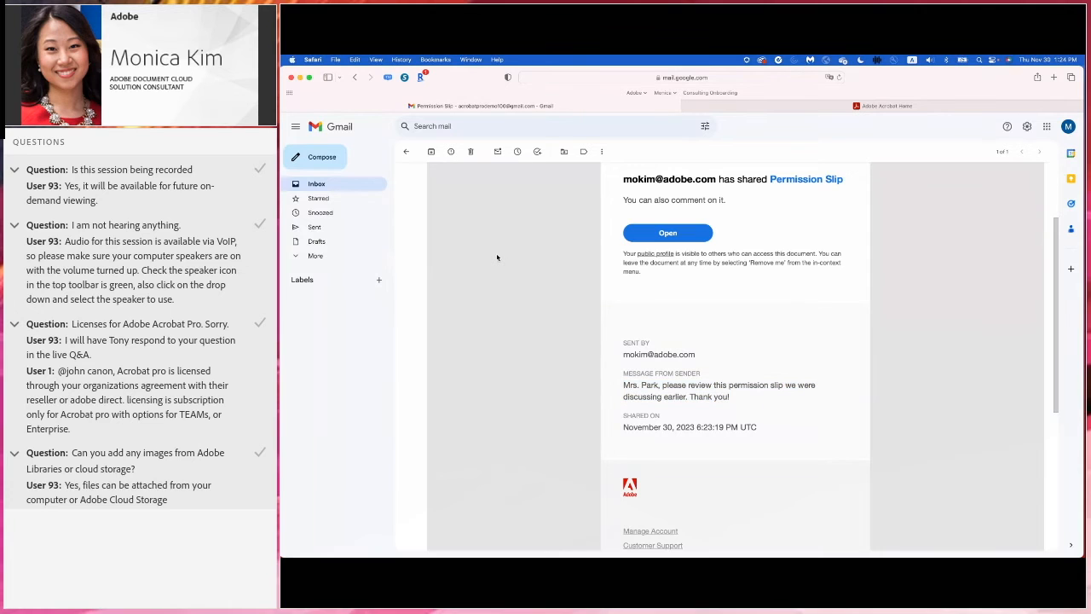
left_click(667, 232)
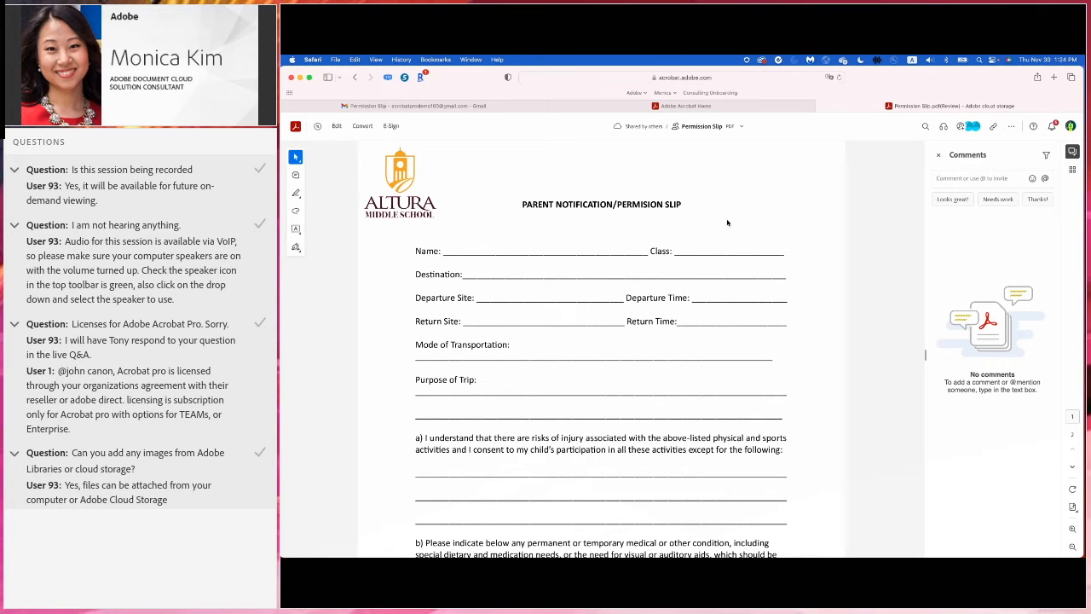
left_click(297, 176)
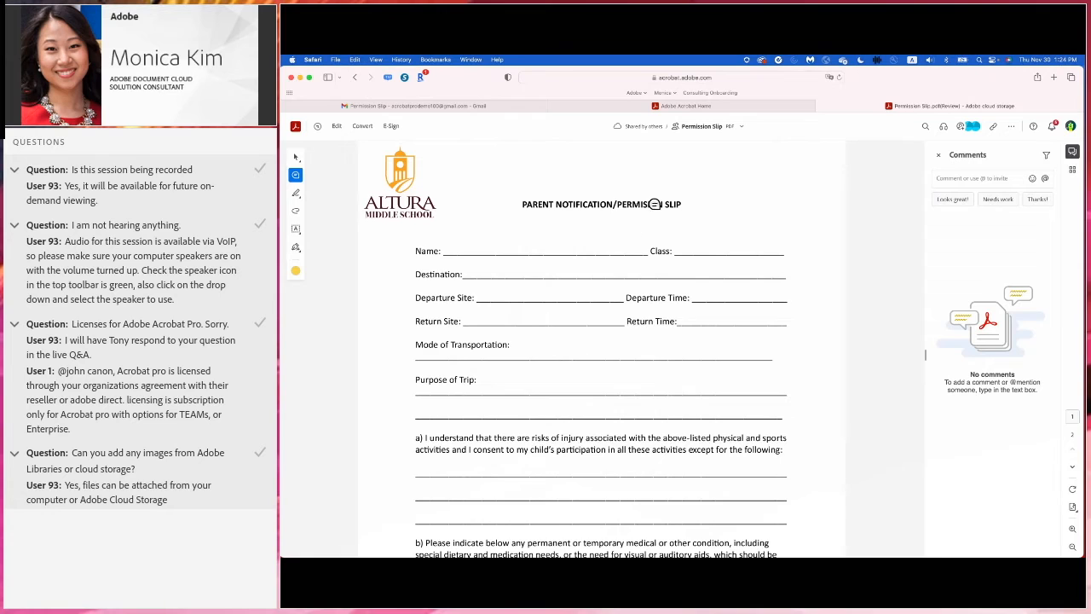
left_click(639, 197)
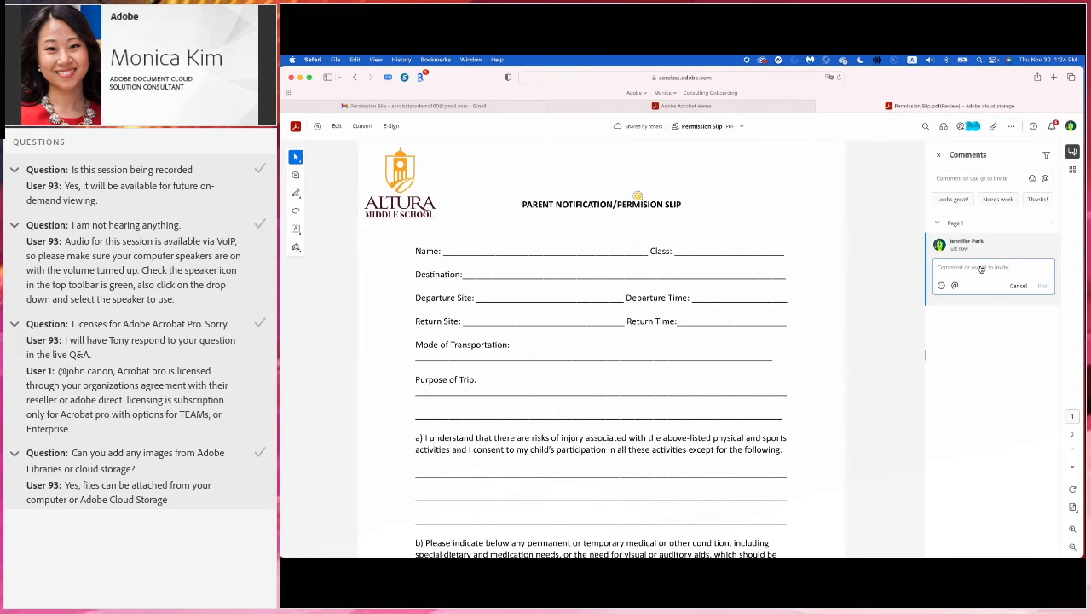
type("@")
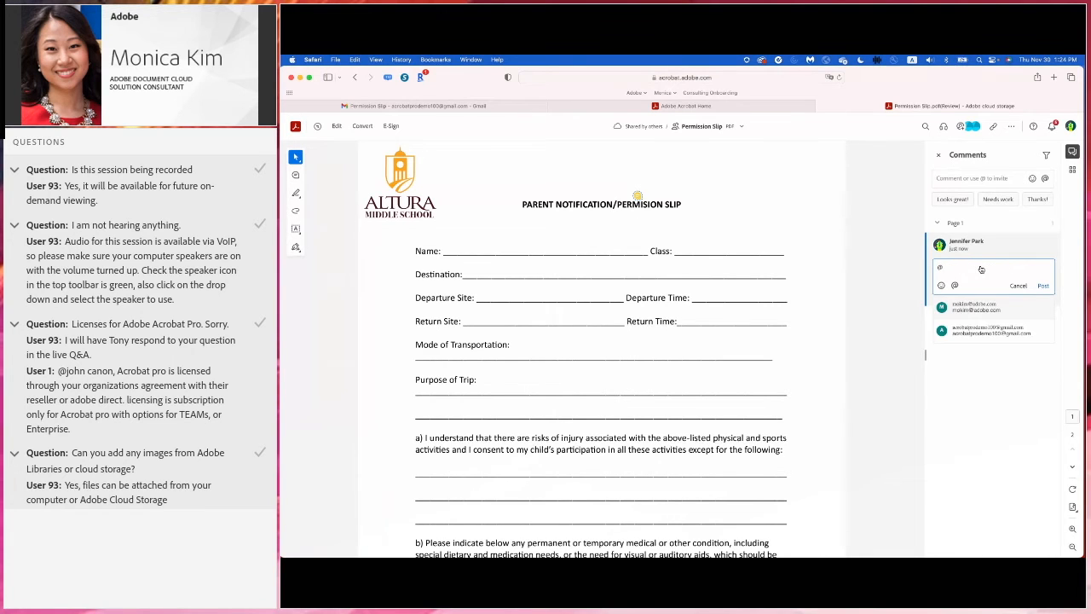
key("Return")
type("Spelling is incorrect")
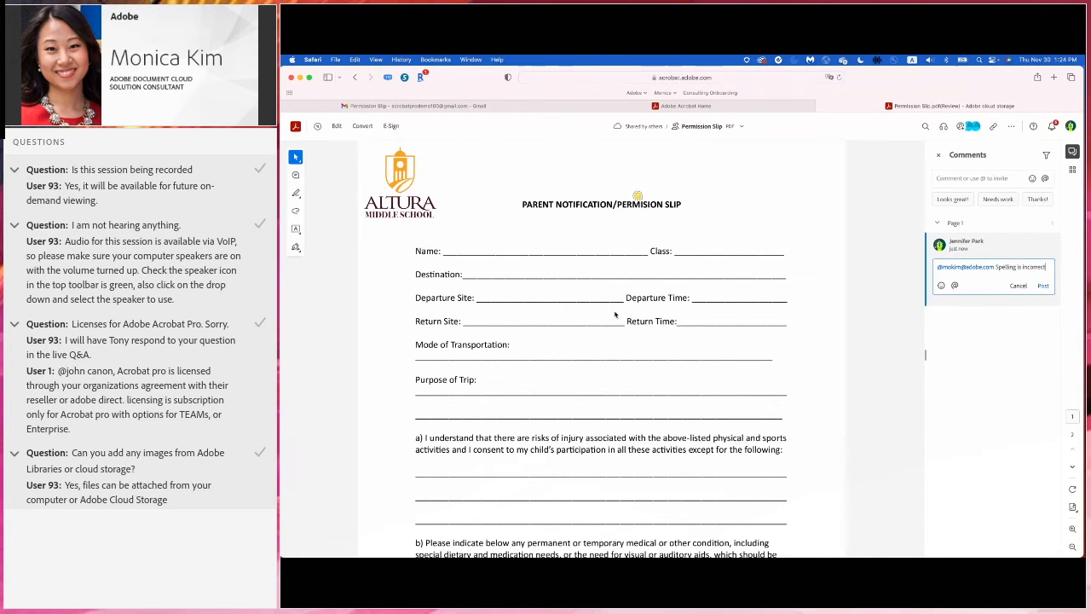
scroll(615, 314, "down", 2)
scroll(615, 315, "up", 2)
type("and please add cover page. Everything else looks great! to send!")
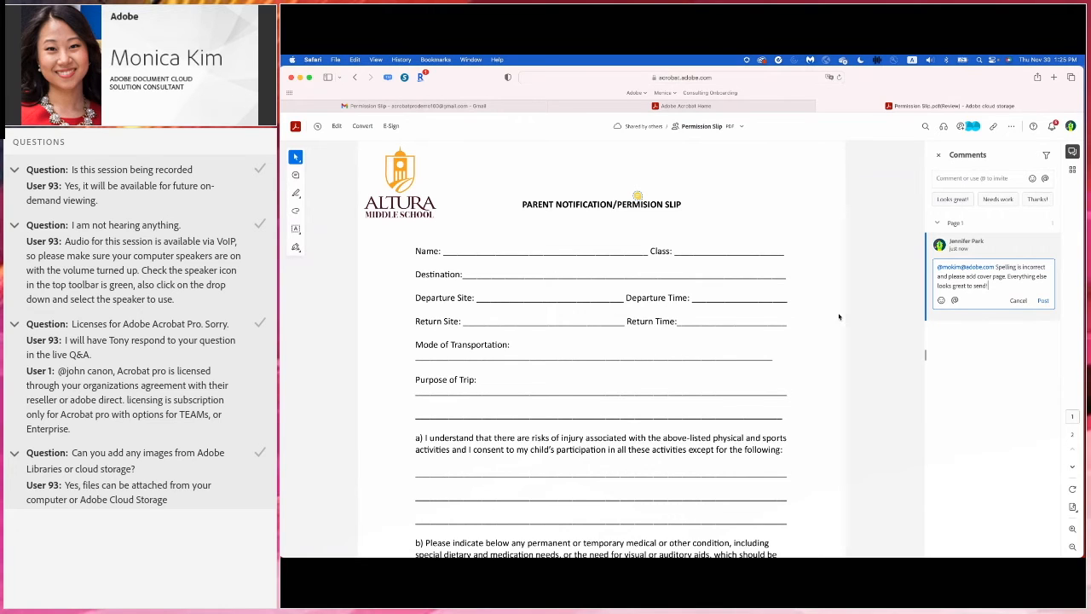
left_click(1042, 300)
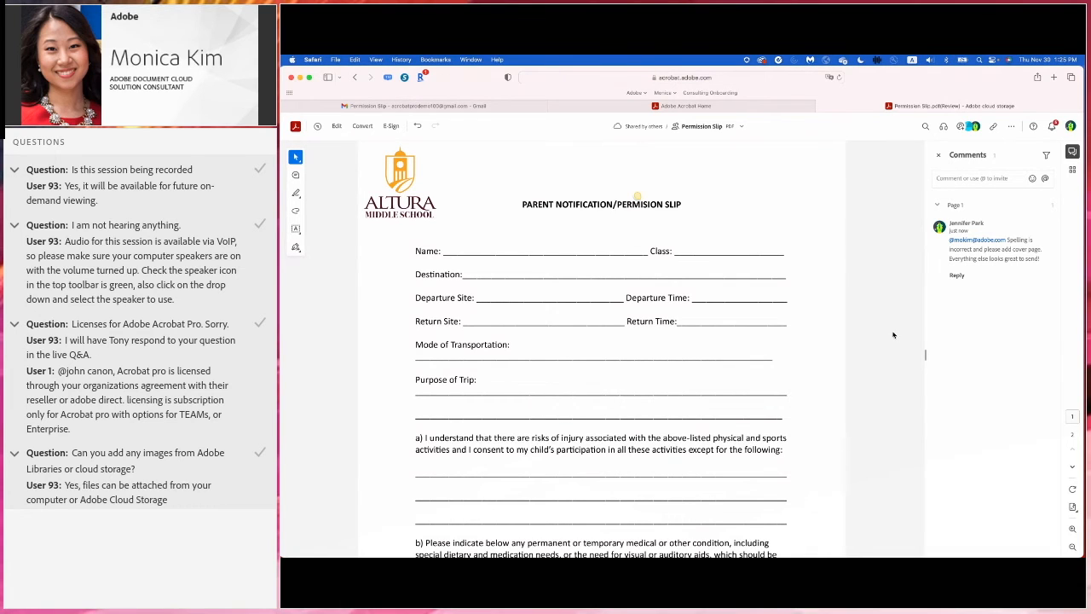
- In the sender's window, reload the slip, view its comments and start editing
key("ctrl+Left")
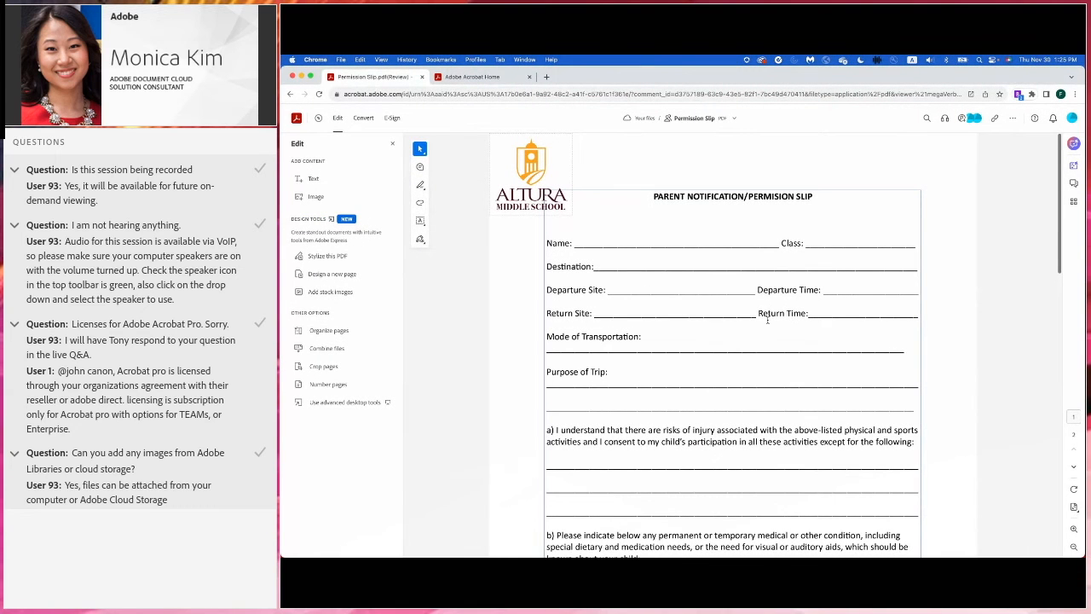
left_click(319, 94)
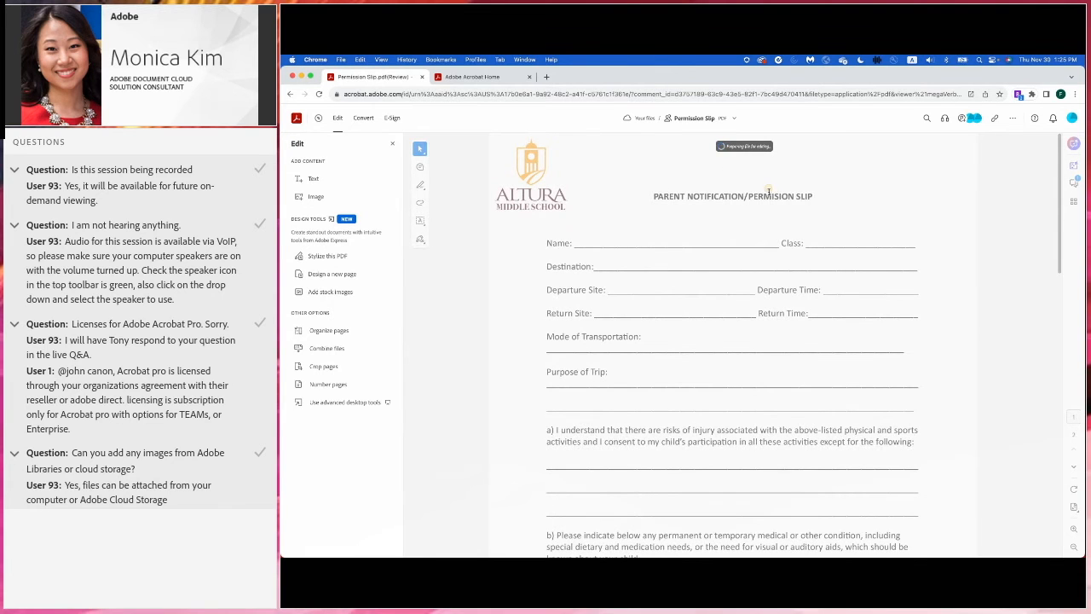
left_click(1075, 185)
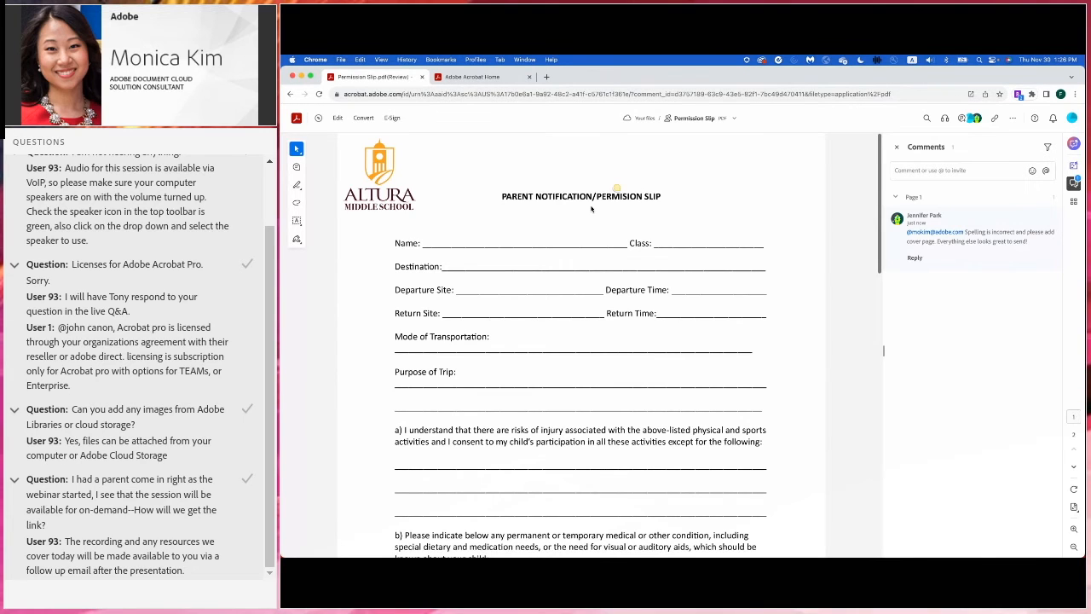
left_click(337, 120)
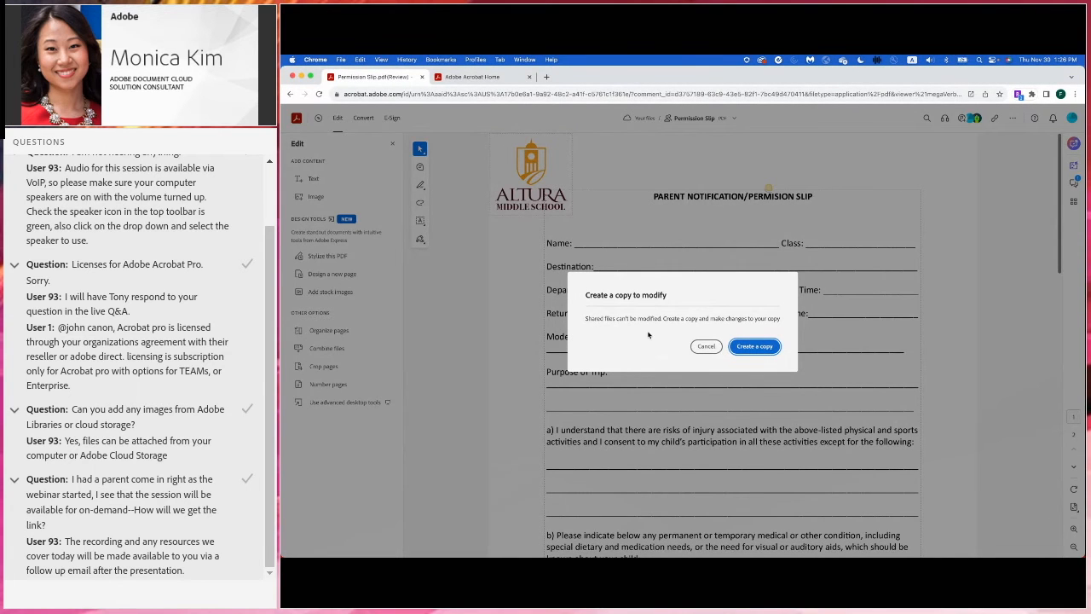
- Create an editable copy, add the missing S to make the title PERMISSION SLIP, and choose Combine files
left_click(754, 346)
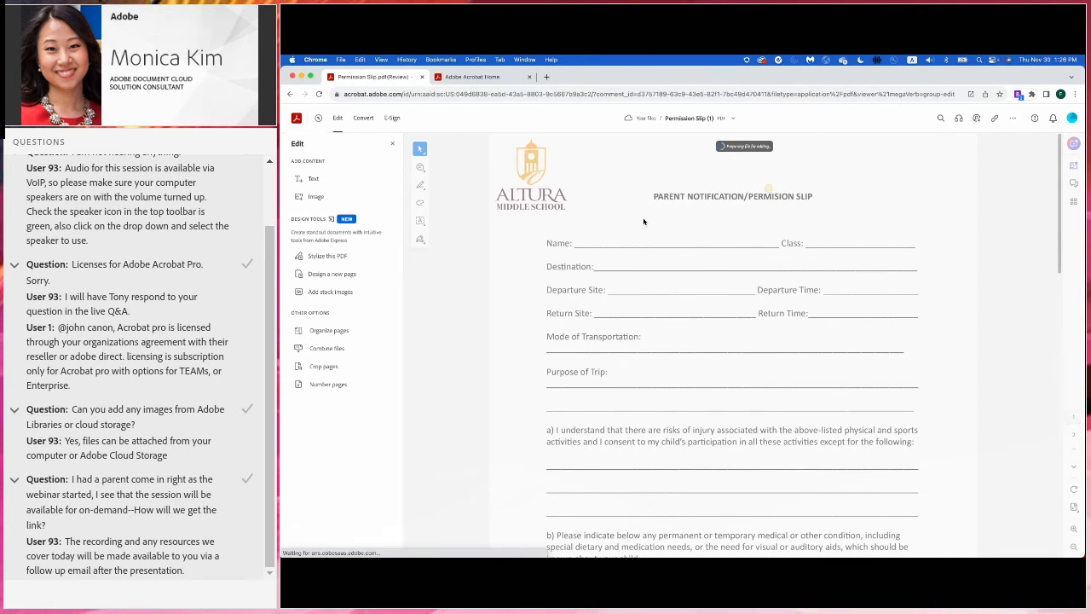
left_click(862, 197)
type("S")
left_click(873, 173)
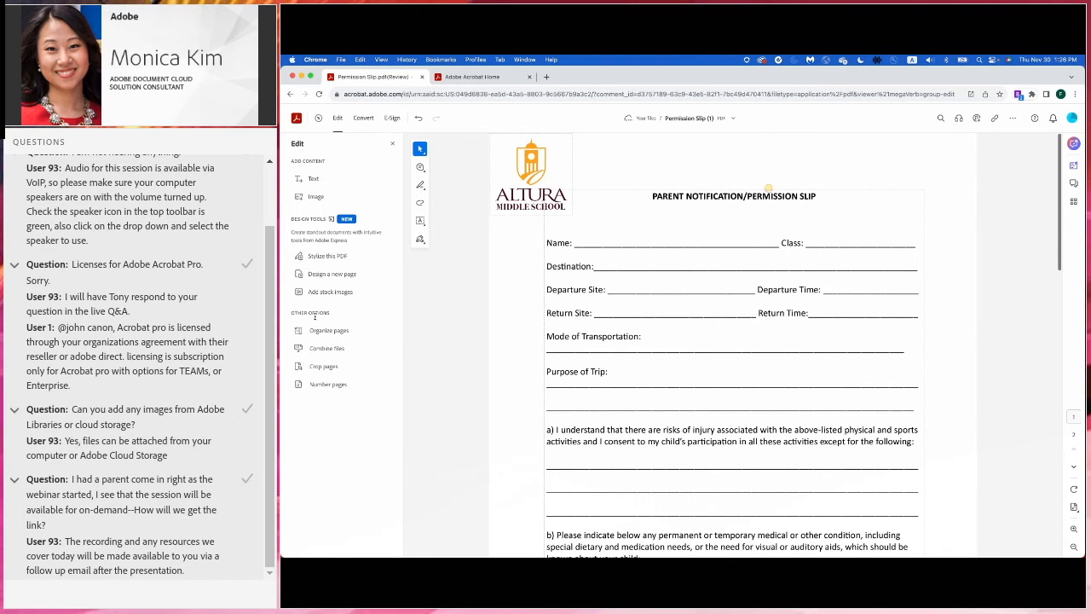
left_click(323, 350)
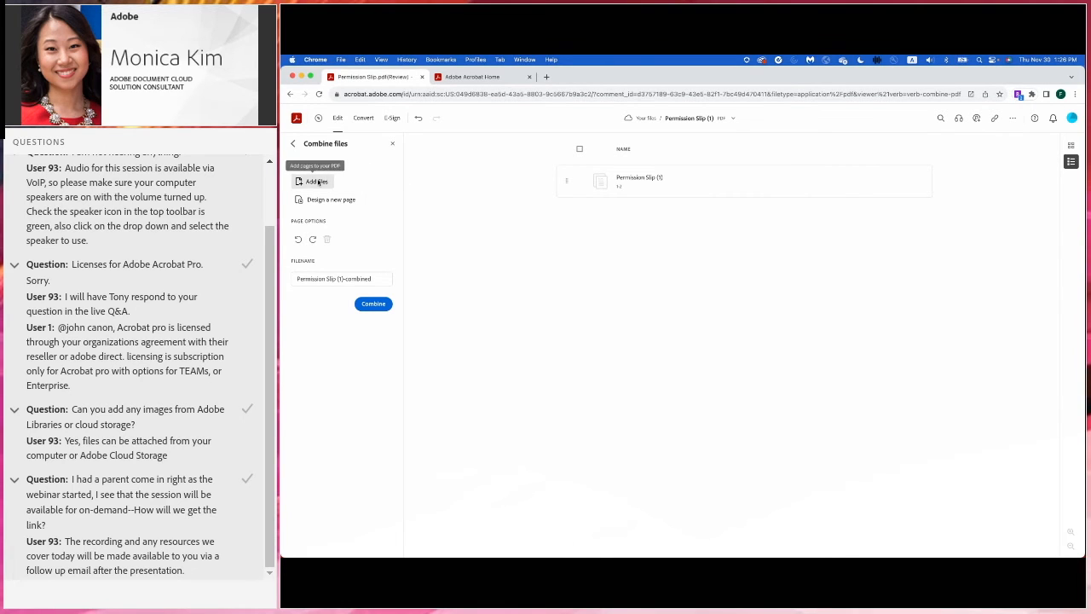
- Add 2023 Permission Slip - Cover.pdf from the computer after the permission slip
left_click(313, 183)
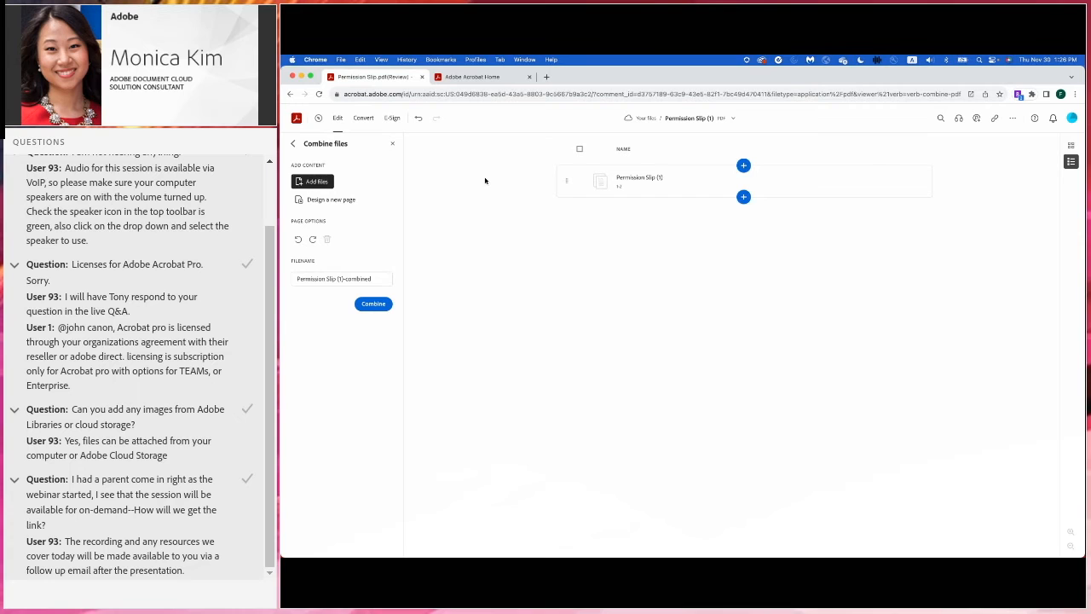
left_click(743, 197)
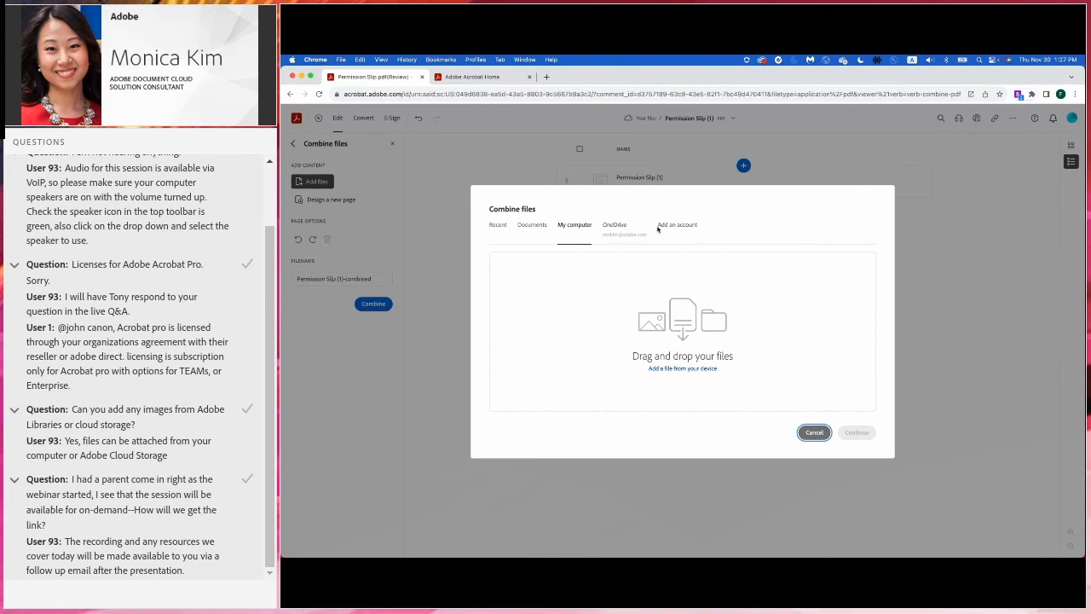
left_click(684, 371)
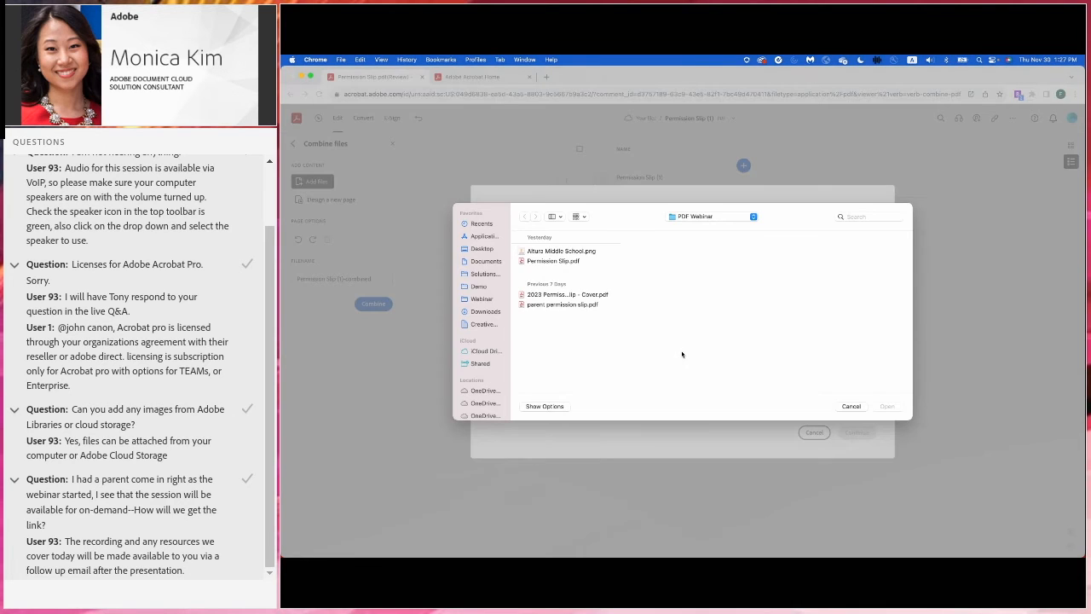
left_click(569, 296)
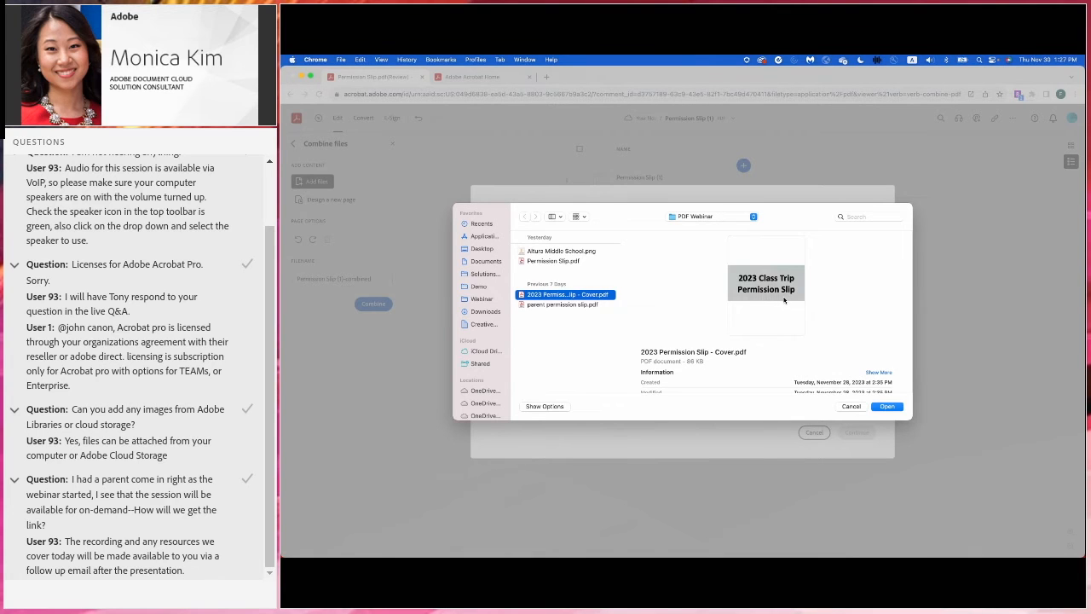
left_click(886, 406)
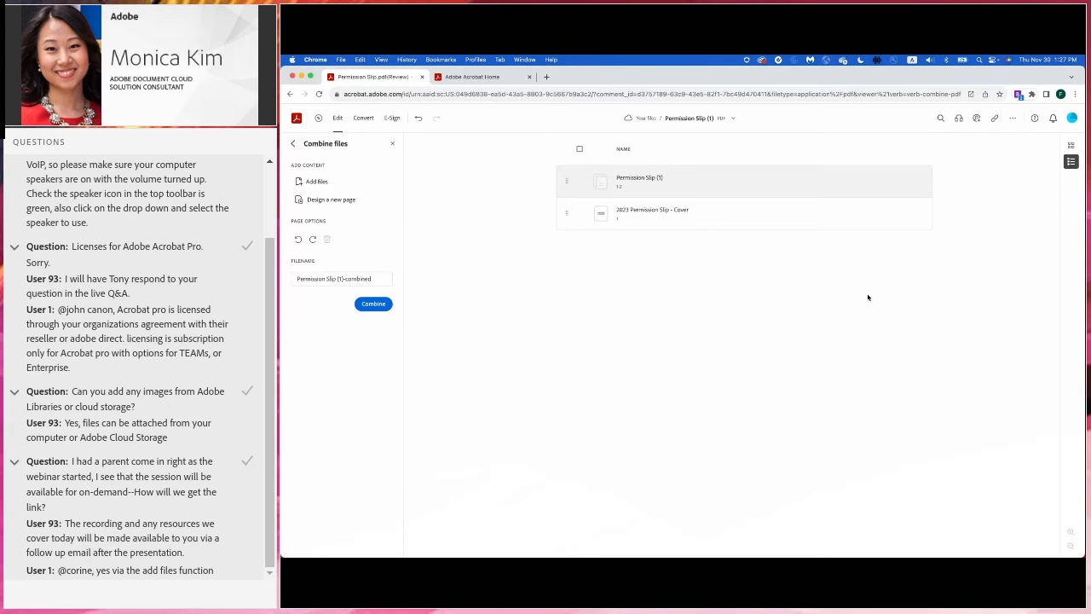
- In page grid view, move the 2023 Class Trip cover page to the front and combine the files
left_click(1071, 146)
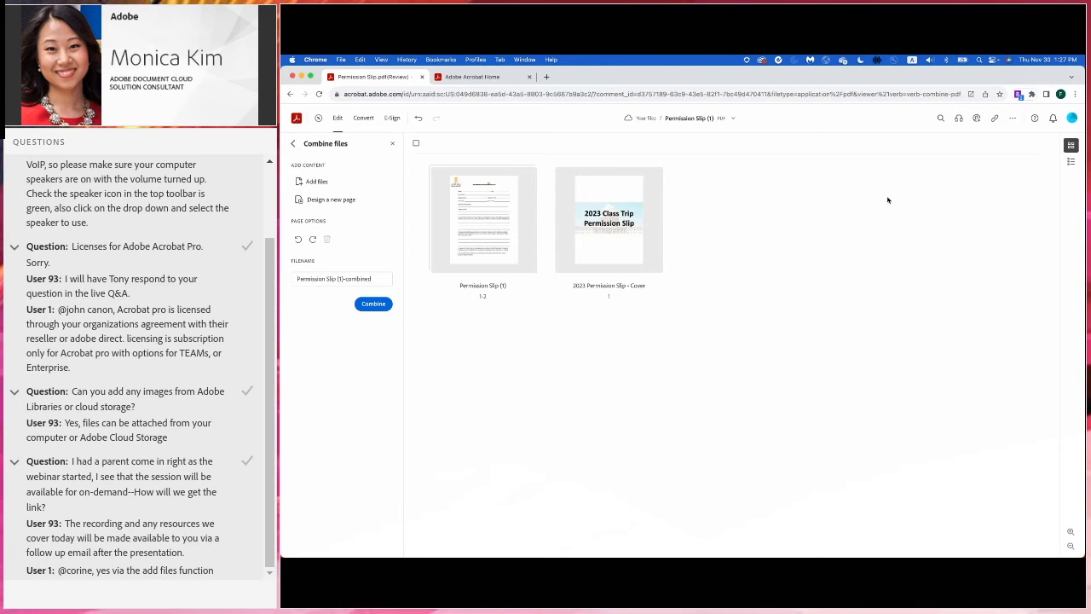
mouse_move(488, 214)
left_click(517, 182)
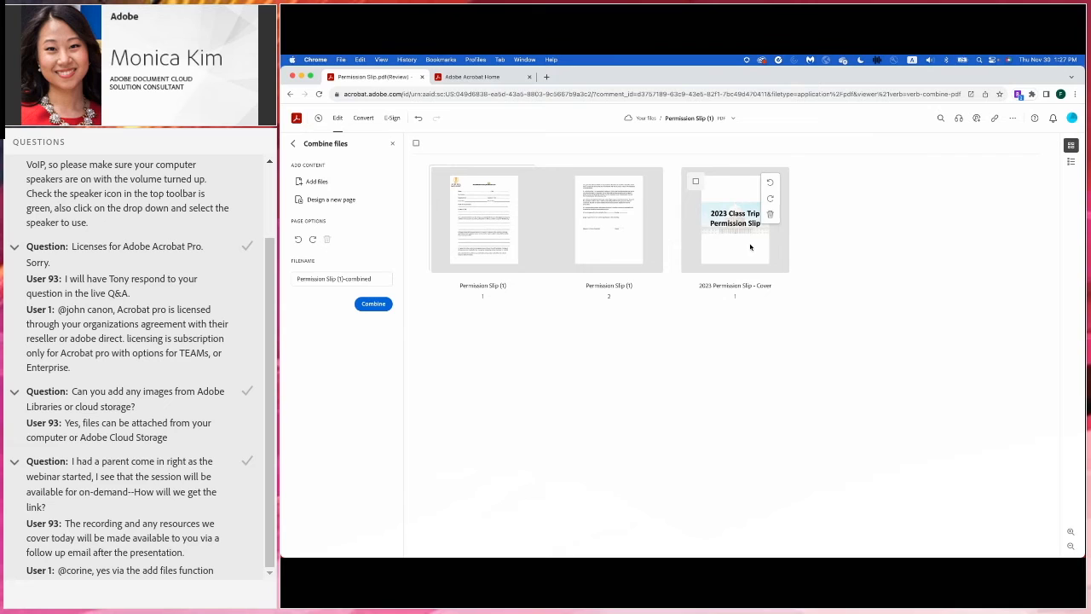
left_click_drag(719, 232, 425, 245)
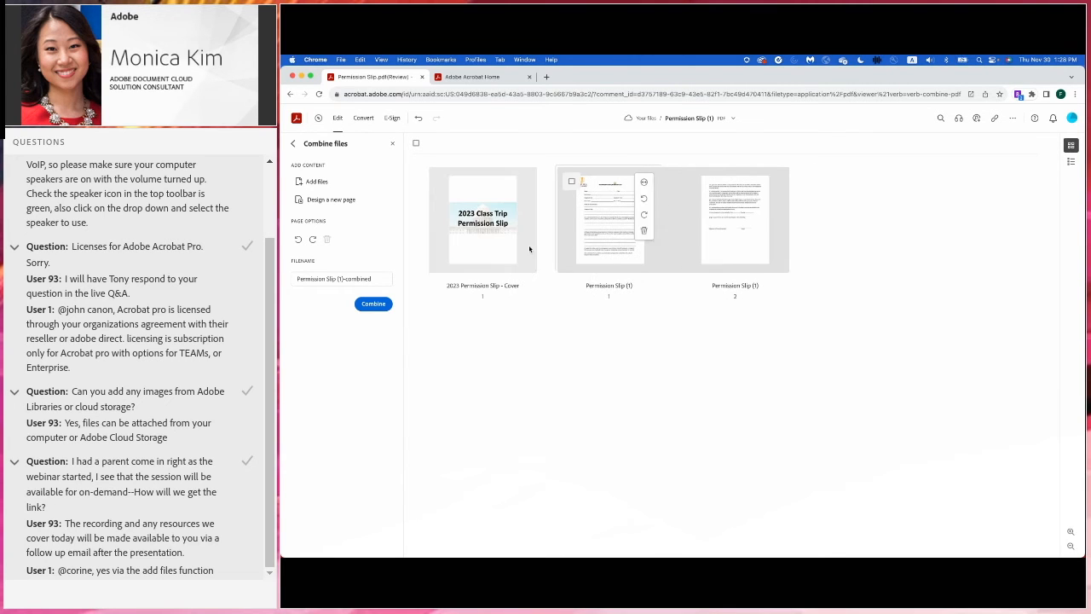
left_click_drag(498, 245, 733, 234)
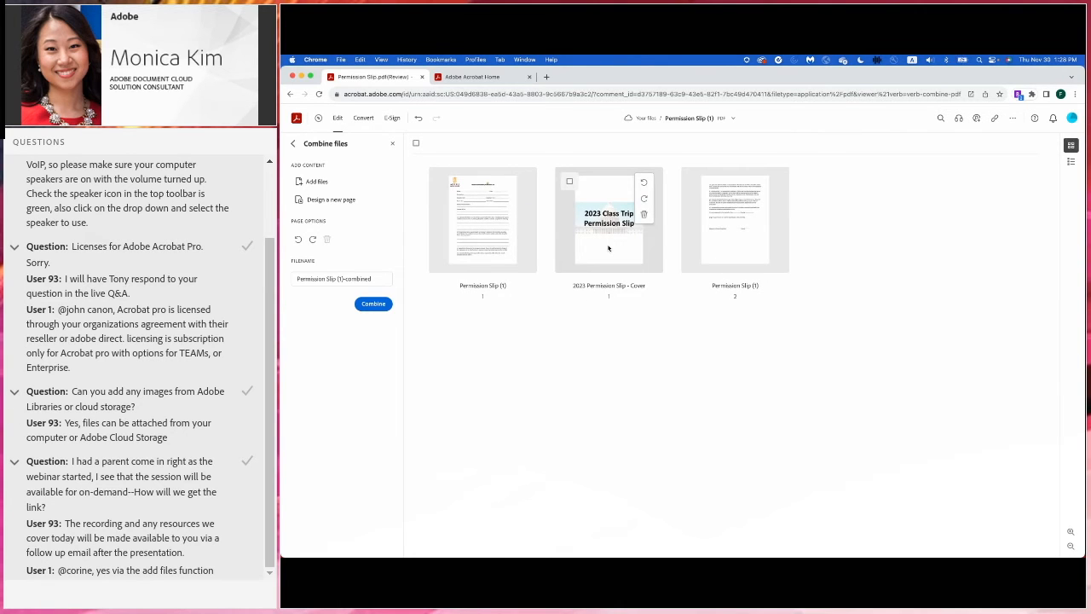
left_click_drag(608, 248, 436, 237)
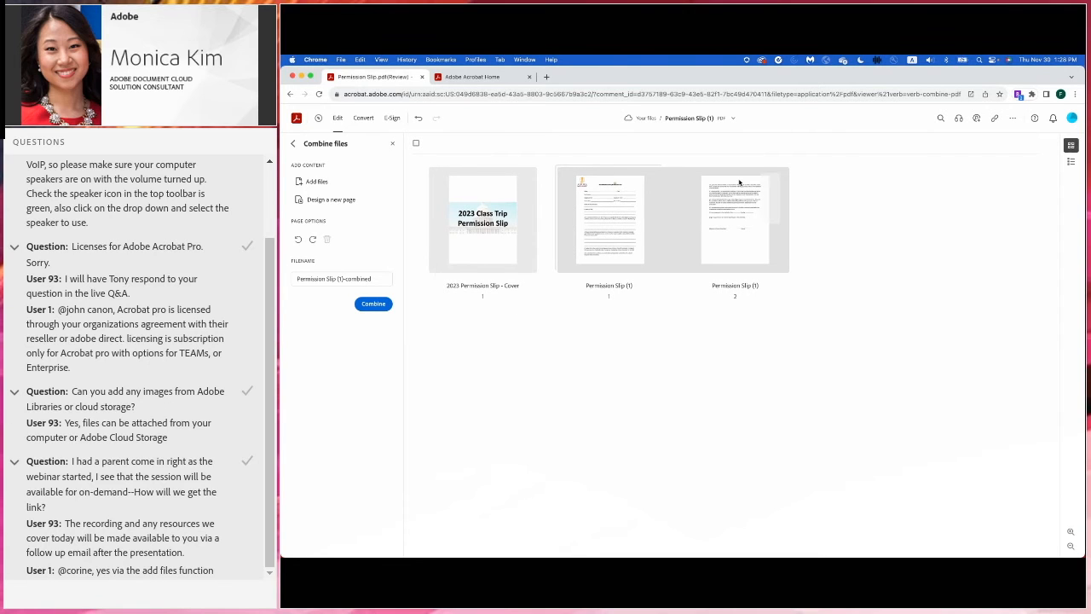
mouse_move(666, 287)
left_click(377, 305)
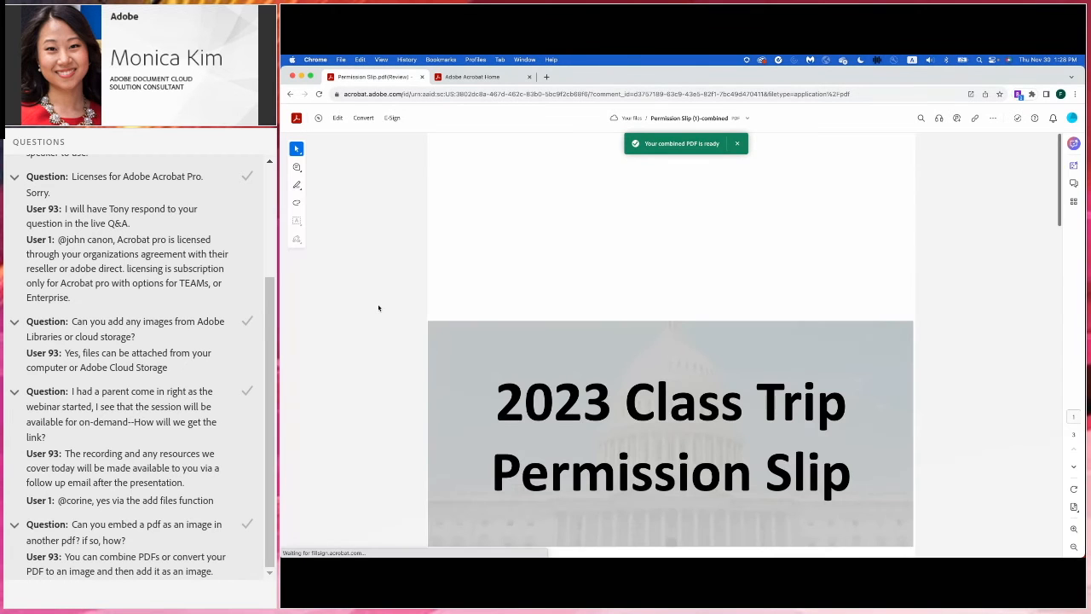
- Type 'Stokes' on the Destination line with Fill and Sign, then go to the Permission Slip FINAL tab
scroll(379, 308, "down", 10)
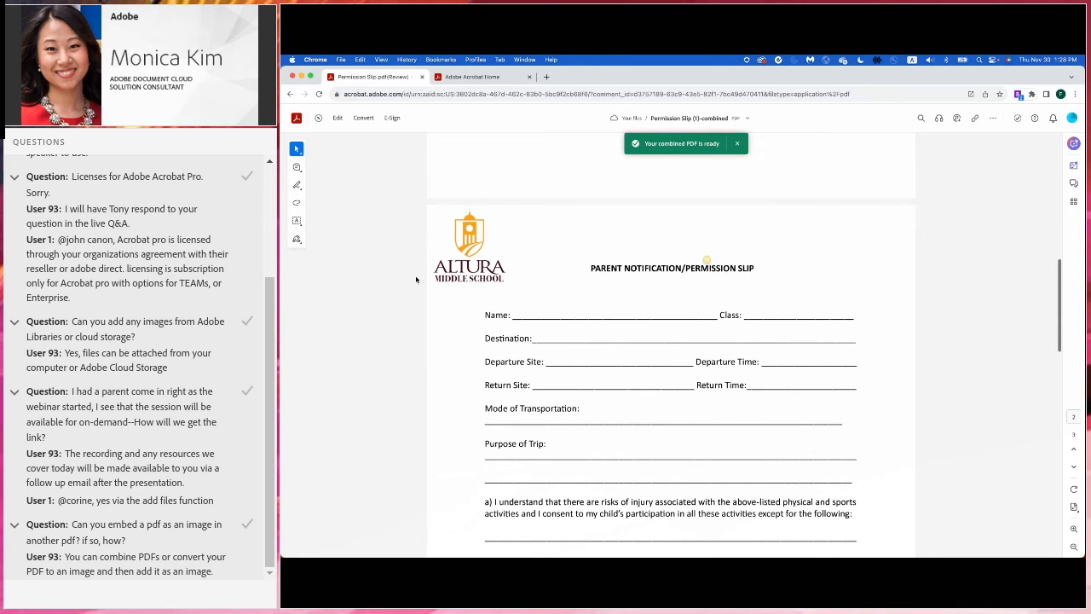
scroll(414, 277, "down", 2)
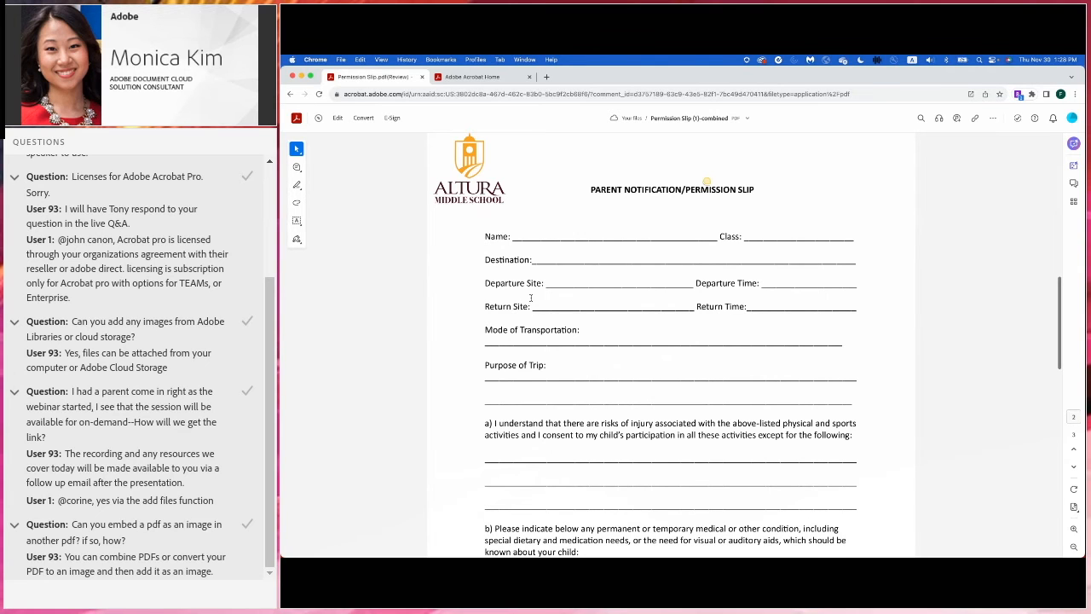
left_click(390, 120)
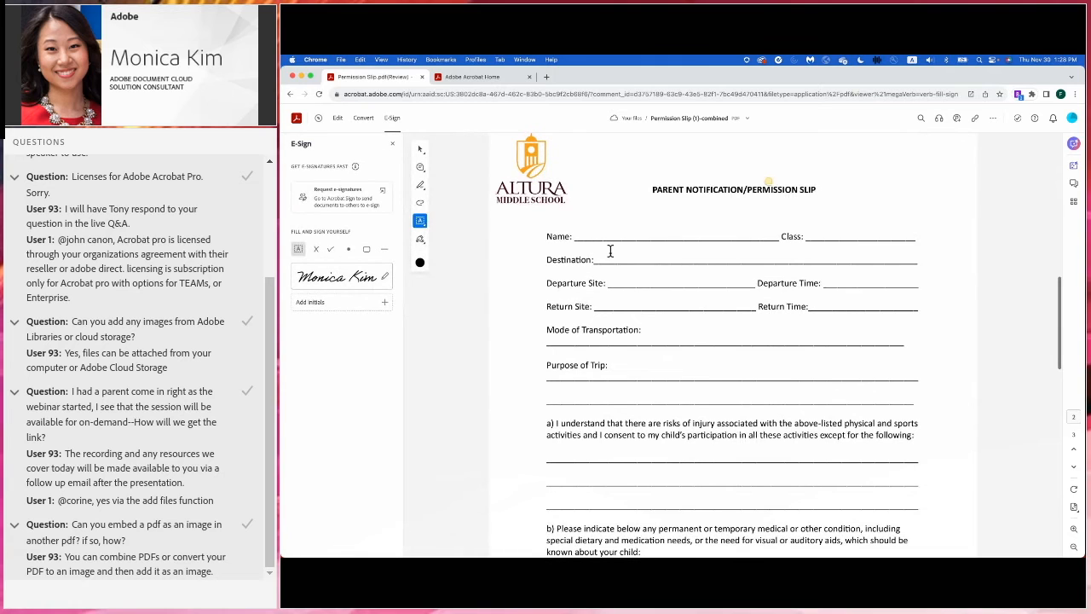
left_click(595, 259)
type("Stokes")
left_click(611, 281)
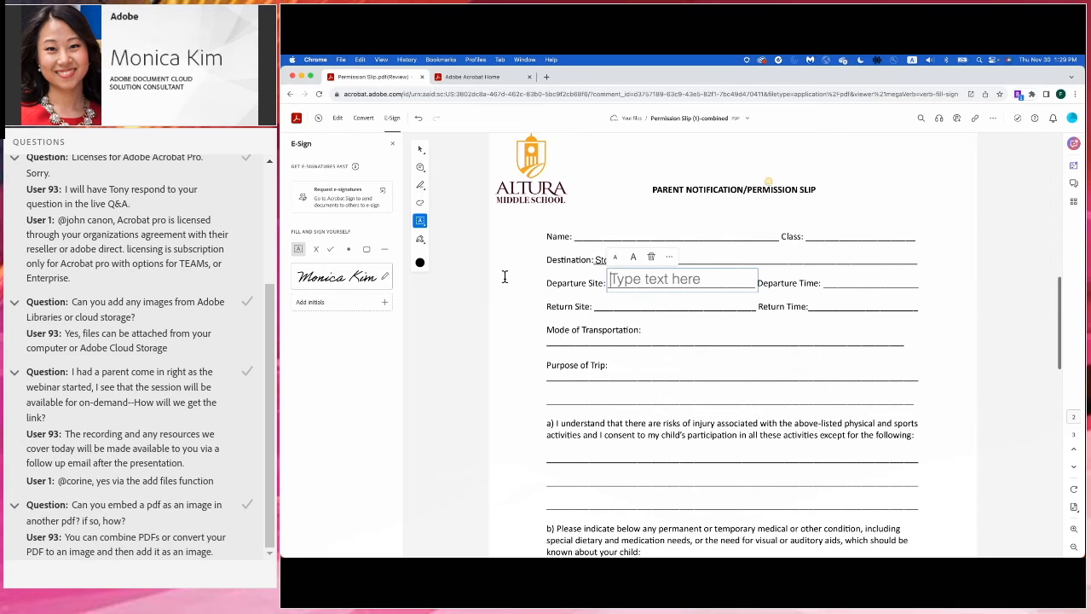
left_click(493, 78)
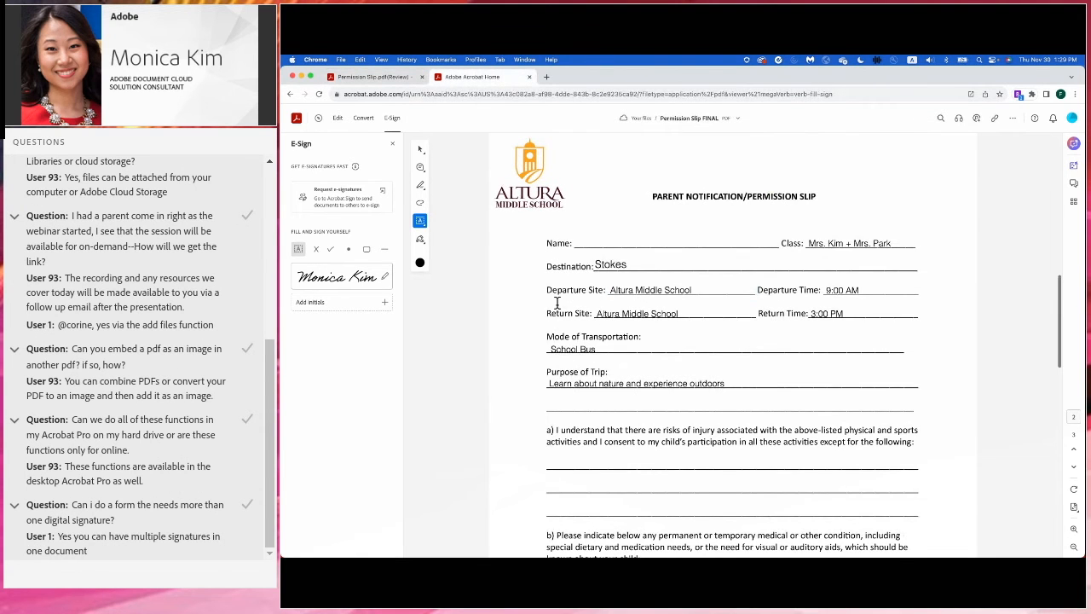
- Scroll through the filled Permission Slip FINAL form, then request e-signatures for it
scroll(787, 233, "down", 1)
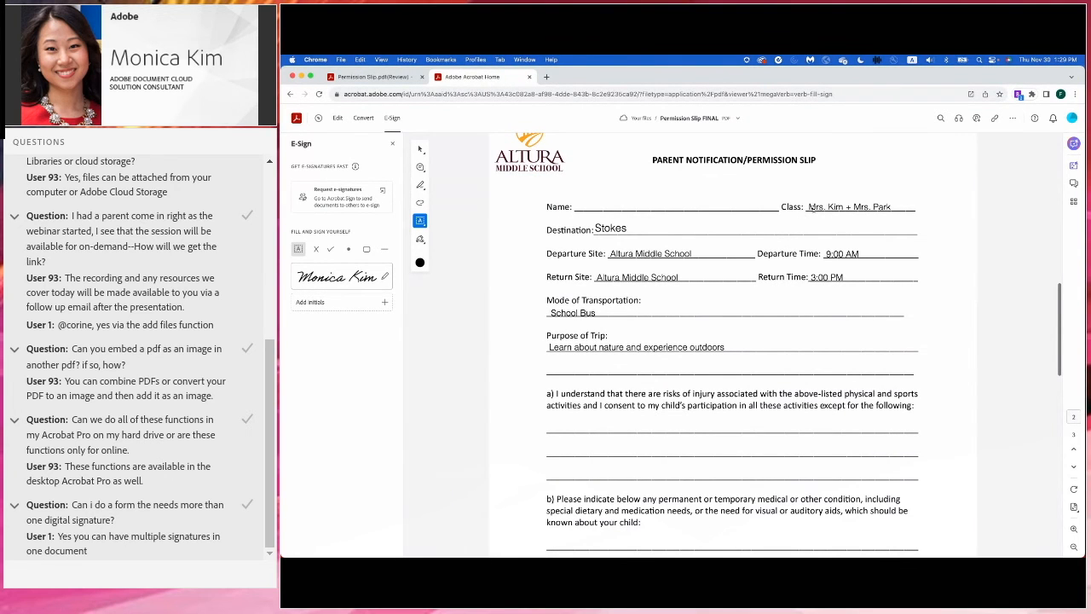
scroll(599, 229, "down", 1)
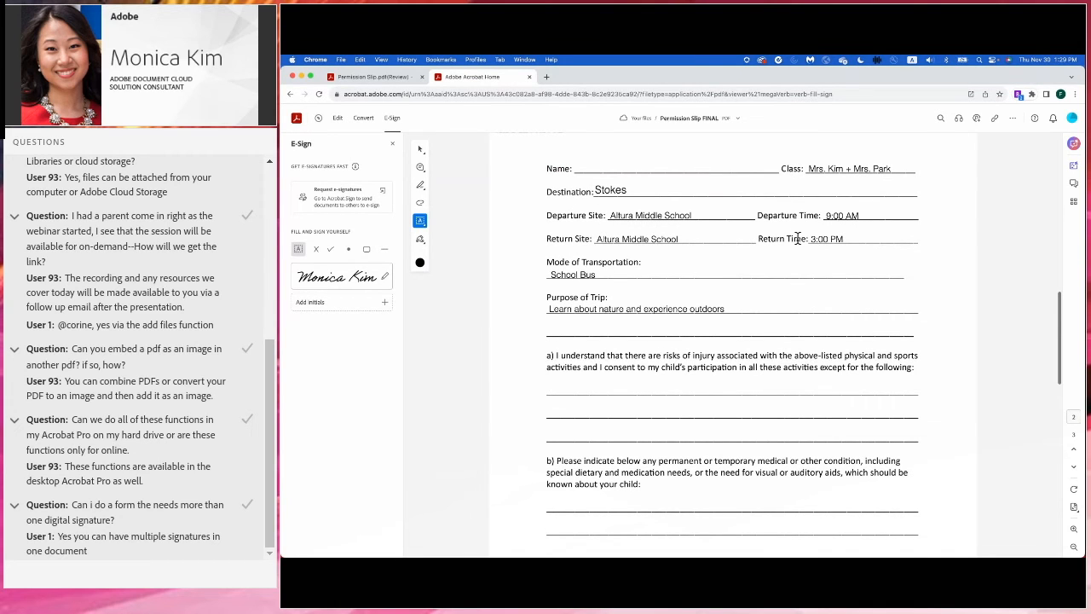
scroll(623, 232, "down", 2)
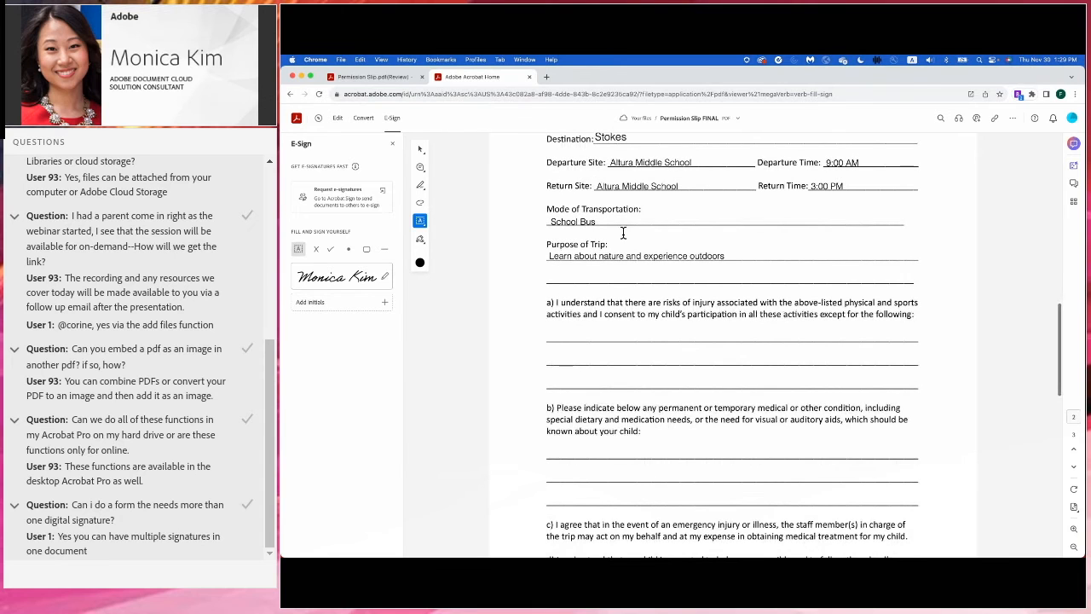
scroll(615, 248, "down", 3)
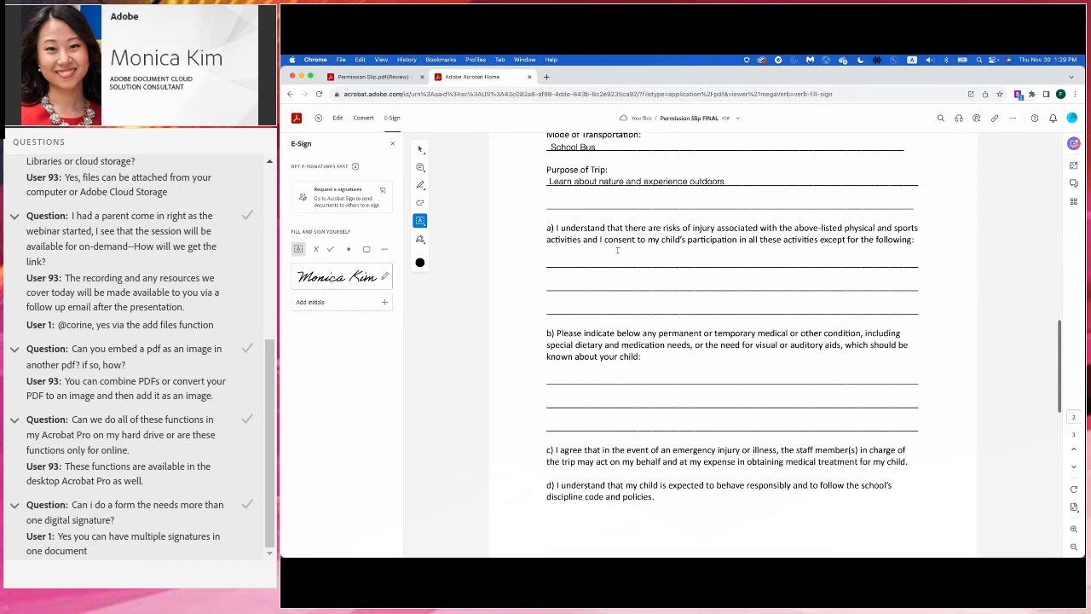
scroll(616, 249, "up", 10)
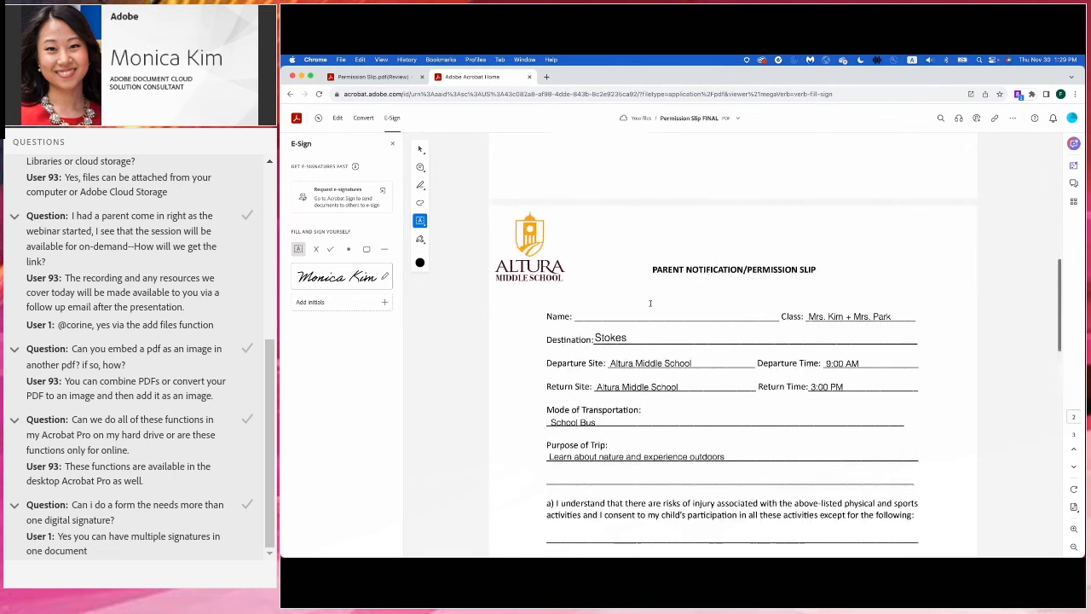
scroll(723, 292, "down", 10)
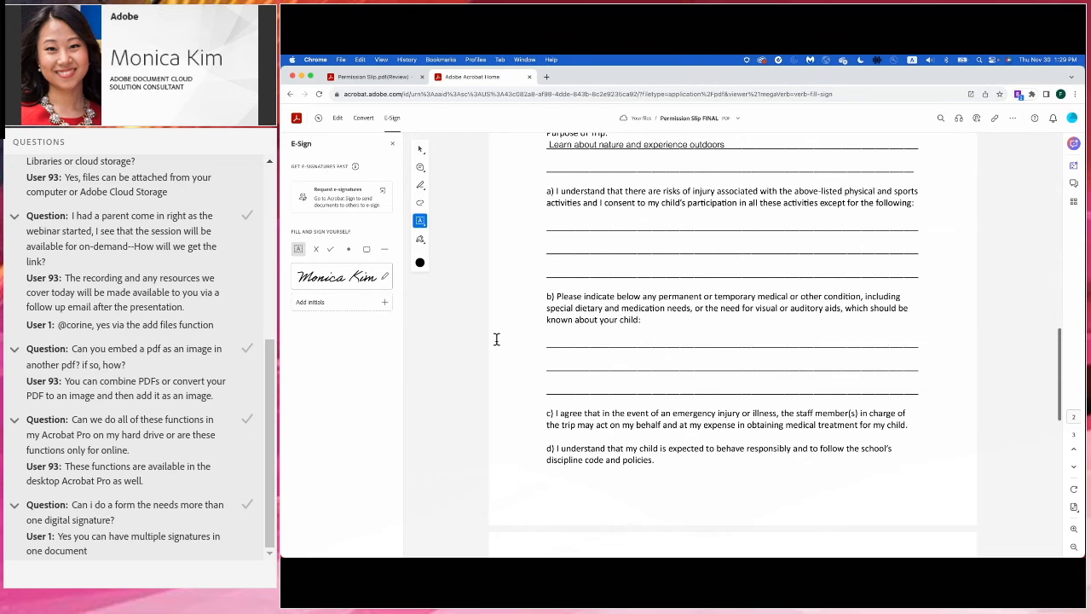
scroll(496, 339, "down", 10)
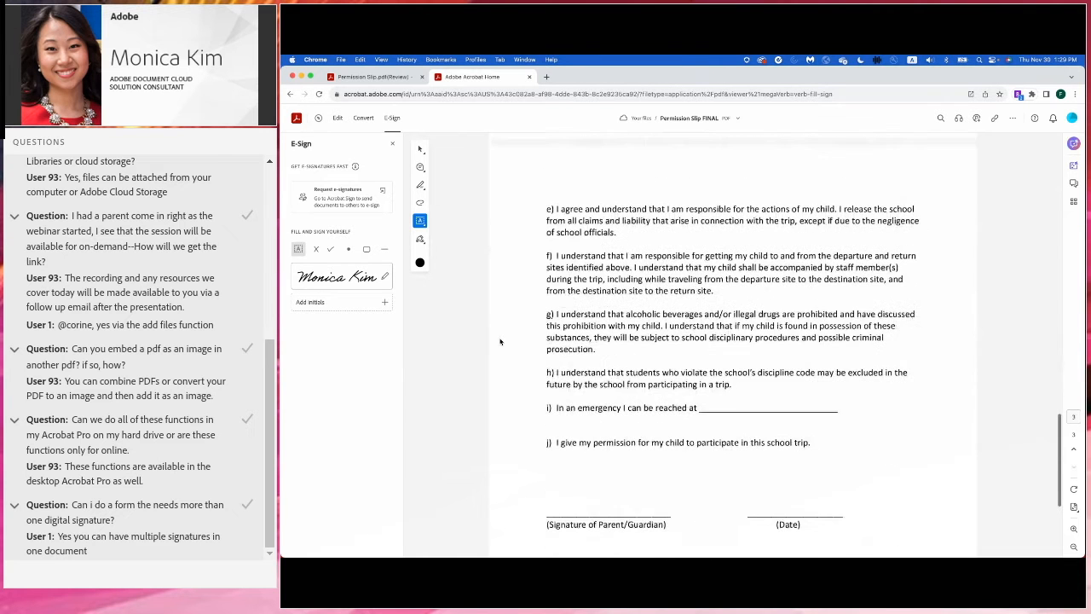
left_click(330, 198)
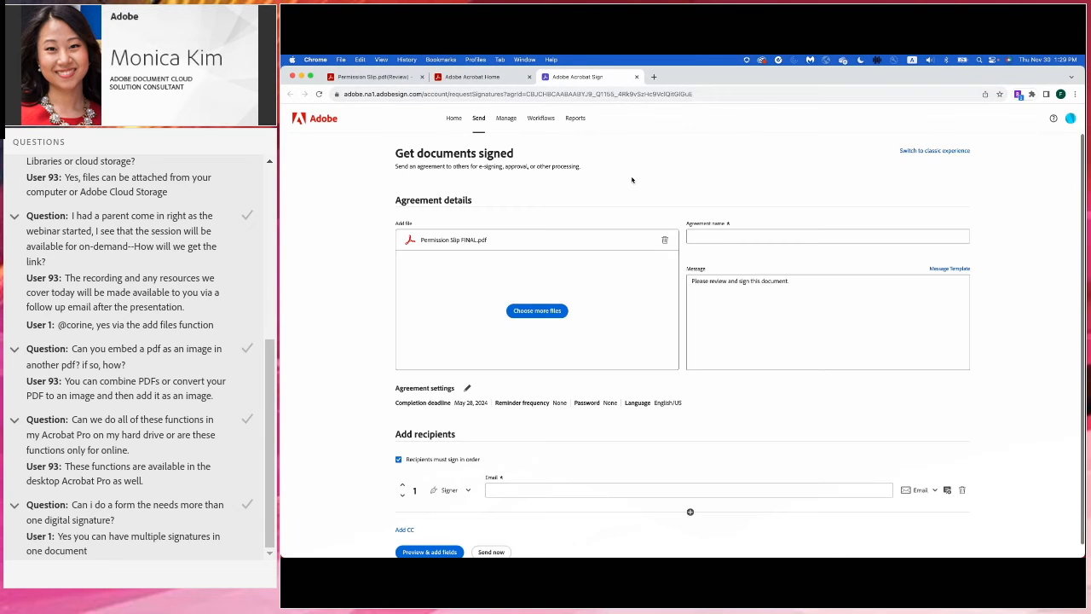
- Name the agreement 'Stokes Permission Slip' and add the parent's e-mail address as the signer
left_click(725, 222)
type("Stokes Permission Slip")
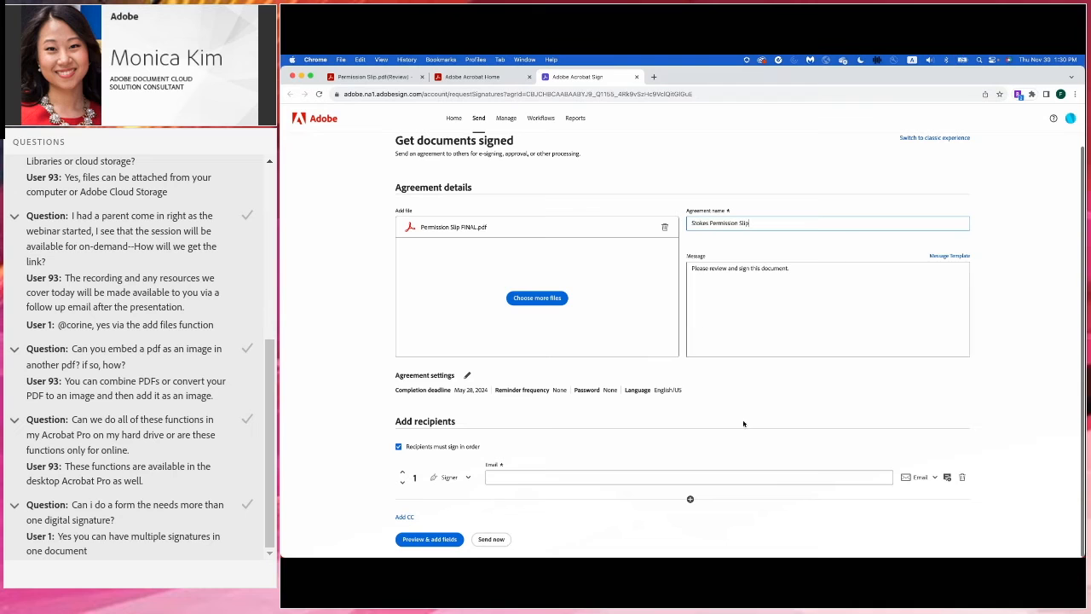
left_click(605, 478)
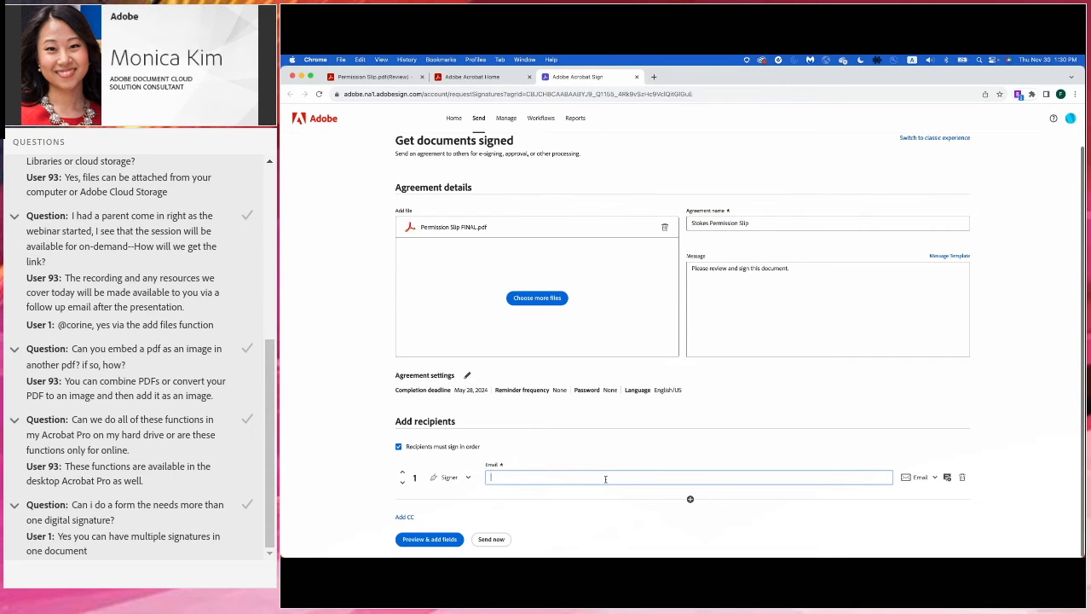
left_click(563, 500)
- Leave the copy-recipient field empty and go to Preview & add fields
left_click(561, 516)
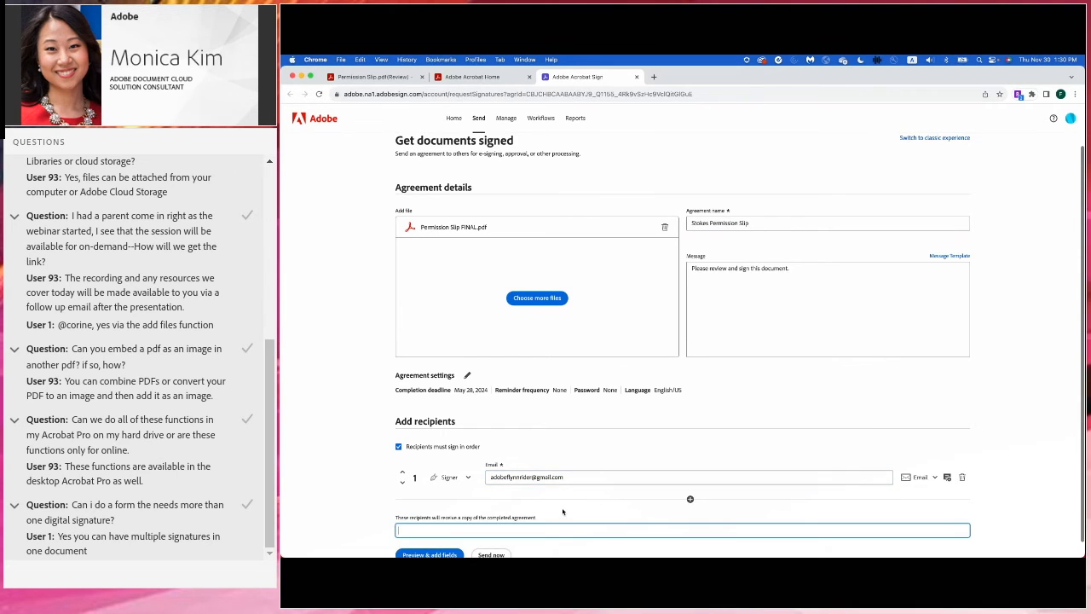
scroll(562, 512, "down", 1)
left_click(350, 503)
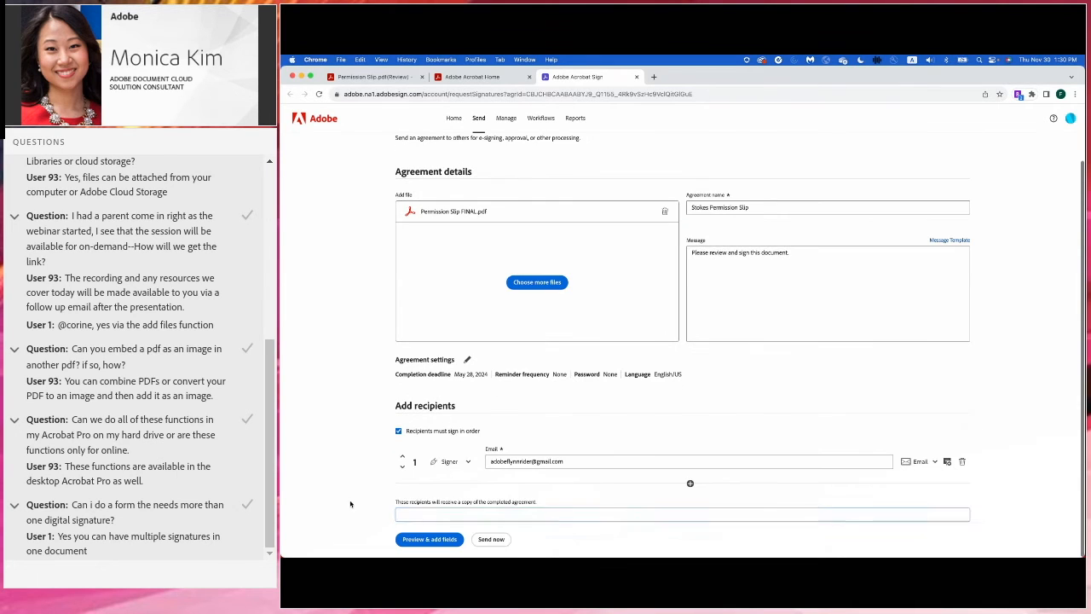
left_click(424, 540)
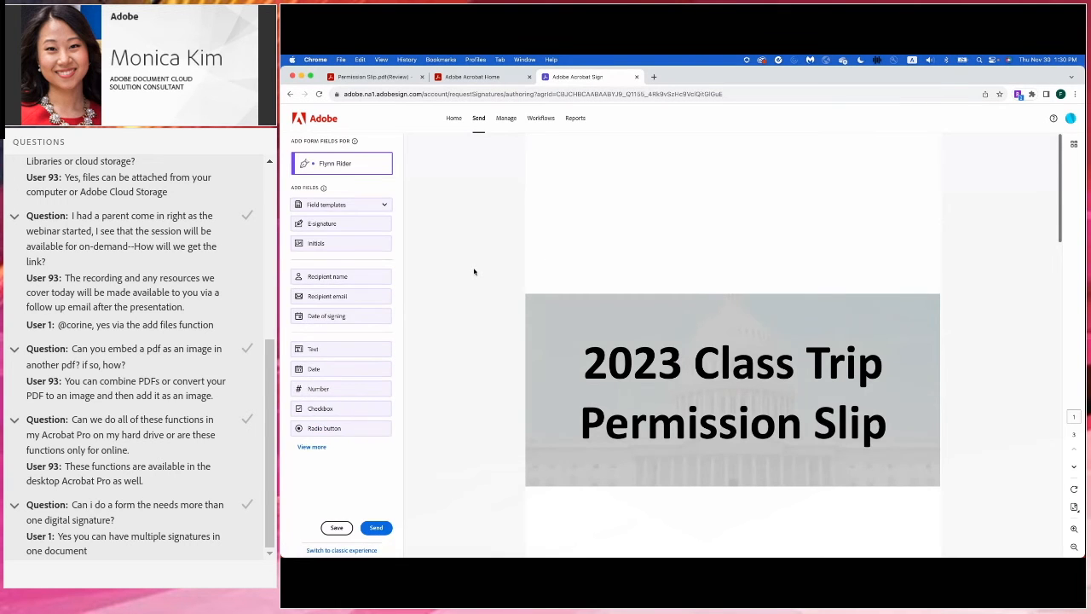
- Place text fields in the Name slot and on the first lines under items a) and b)
scroll(474, 271, "down", 3)
scroll(474, 271, "down", 5)
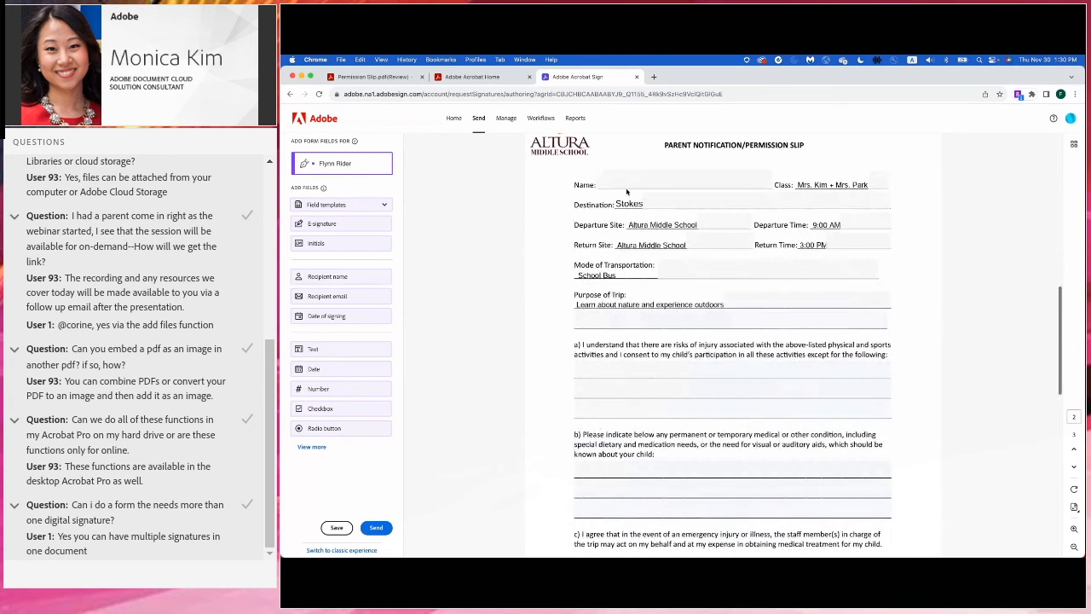
left_click(634, 182)
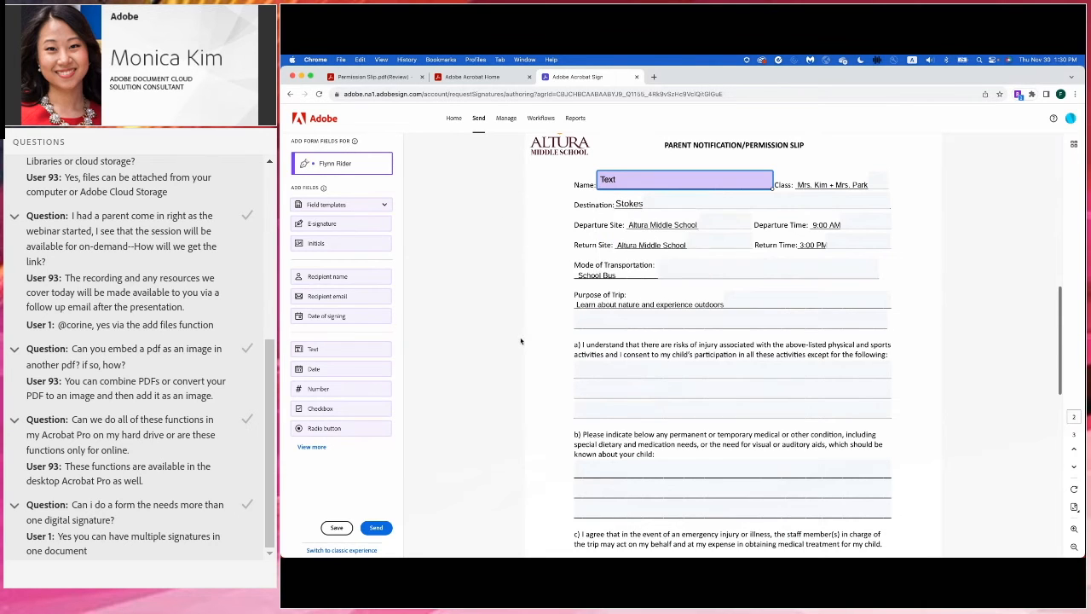
scroll(546, 323, "down", 3)
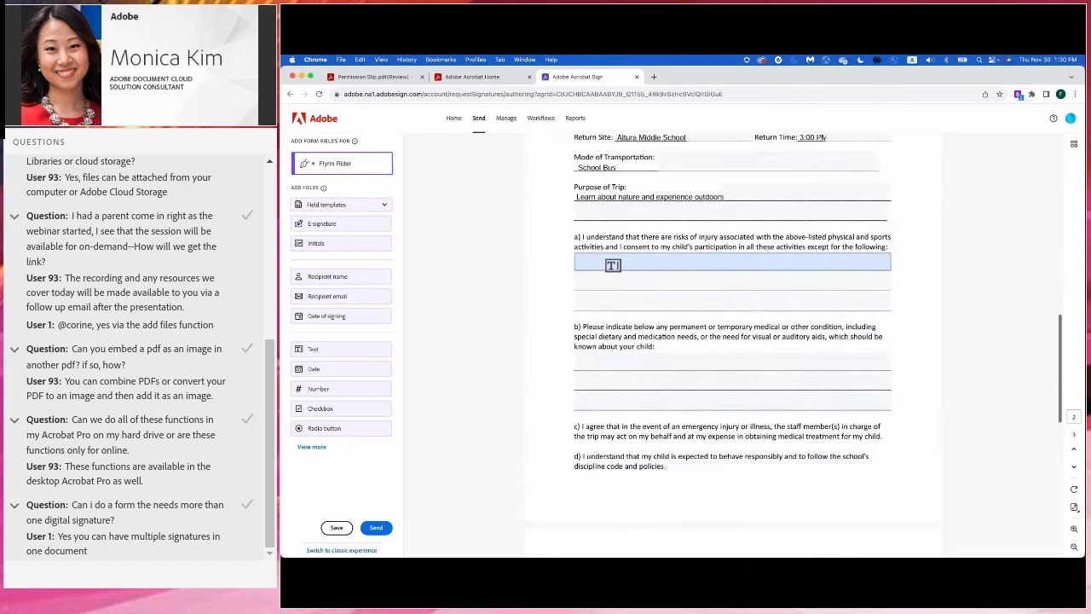
left_click(614, 264)
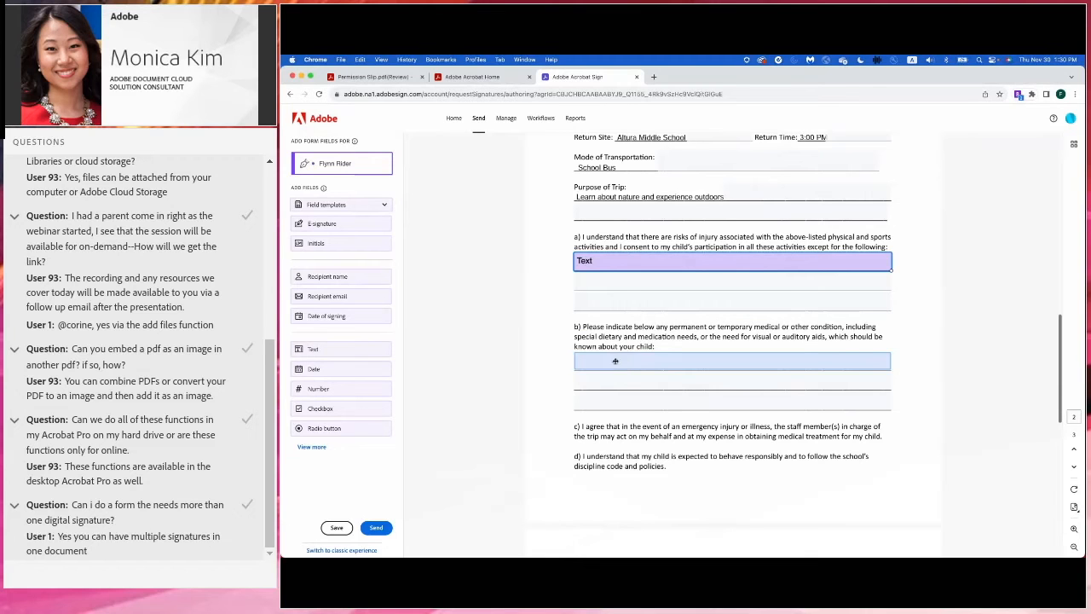
left_click(615, 362)
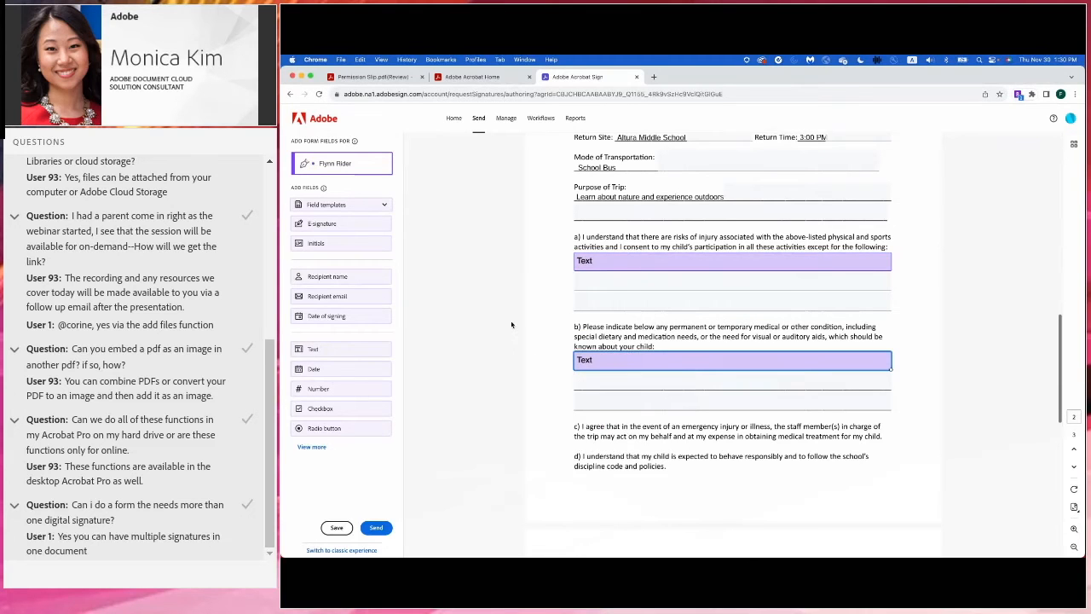
- Add a number field on the emergency-contact line and set its format to Phone
scroll(511, 324, "down", 3)
scroll(511, 324, "down", 8)
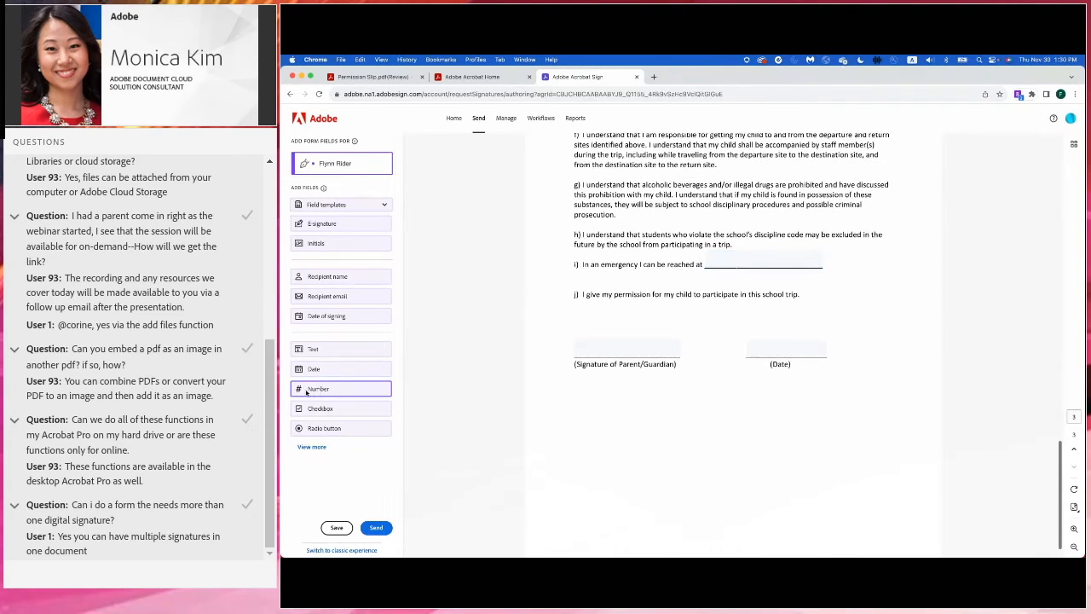
left_click_drag(308, 390, 717, 258)
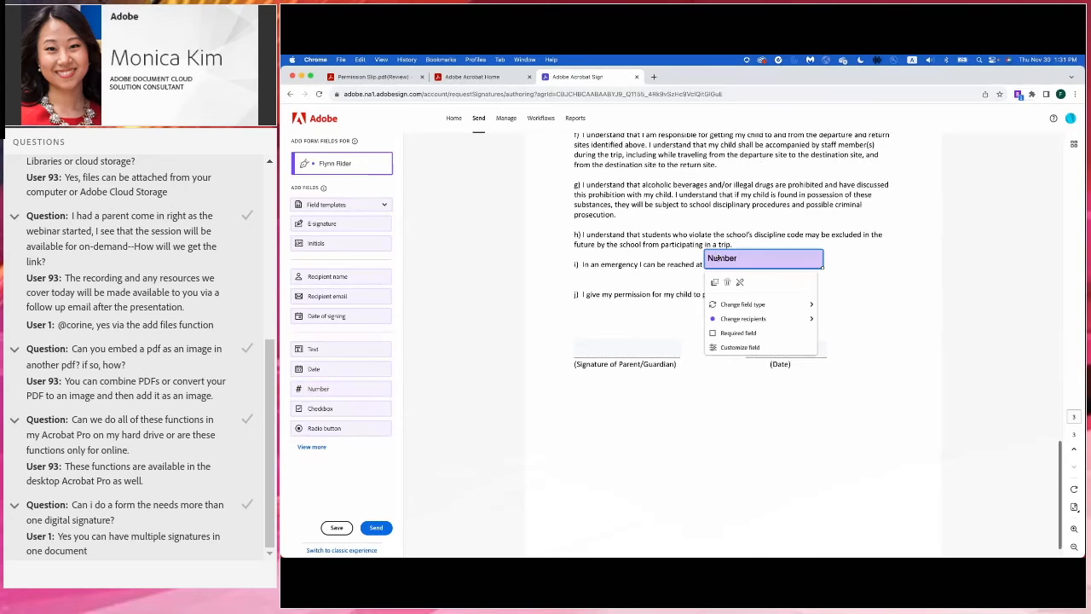
left_click(728, 347)
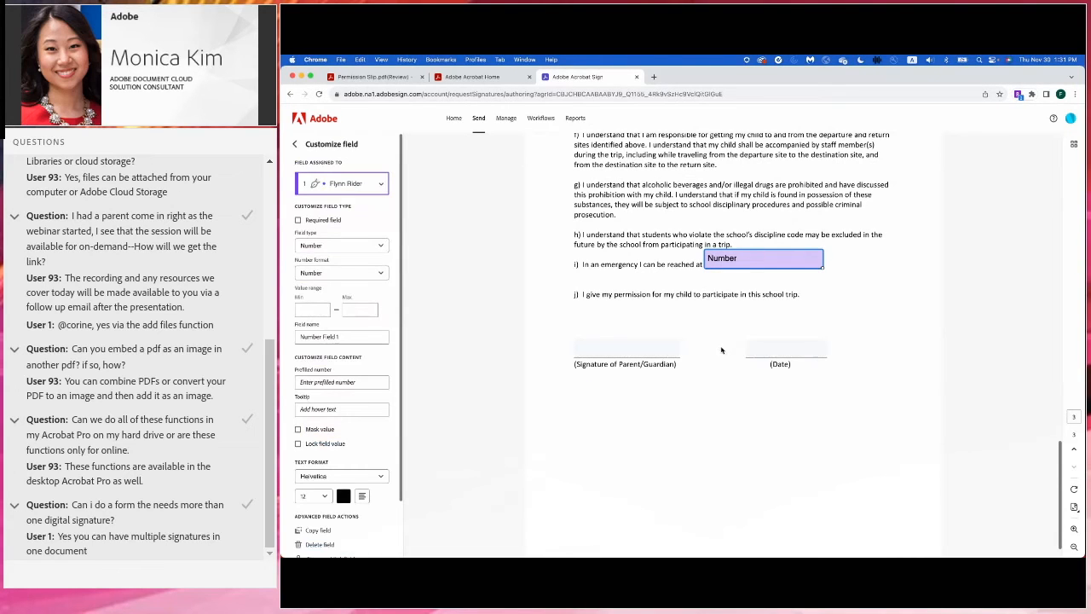
left_click(315, 273)
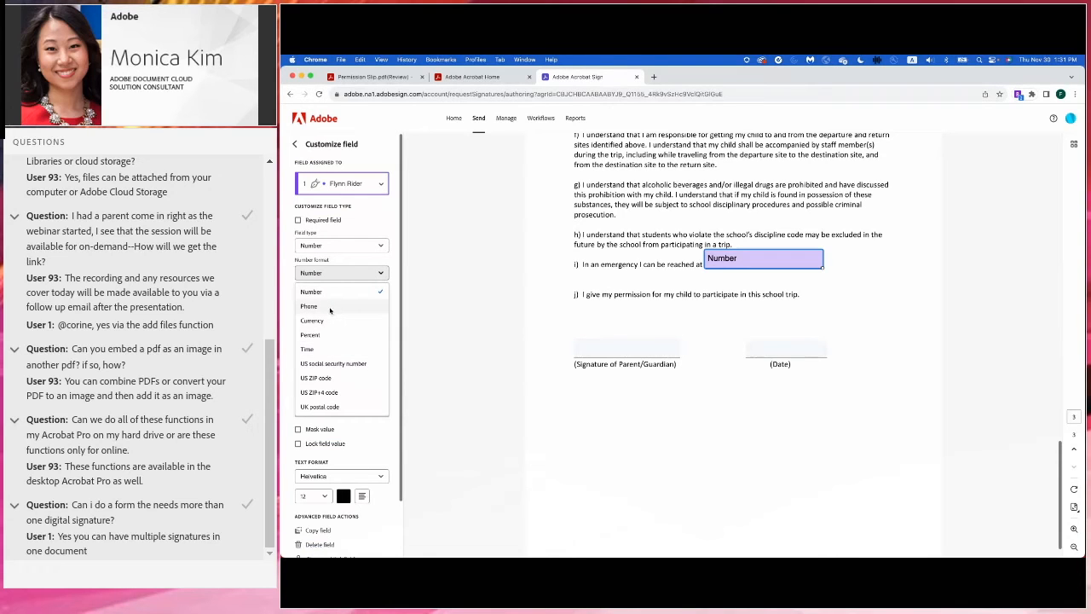
left_click(330, 309)
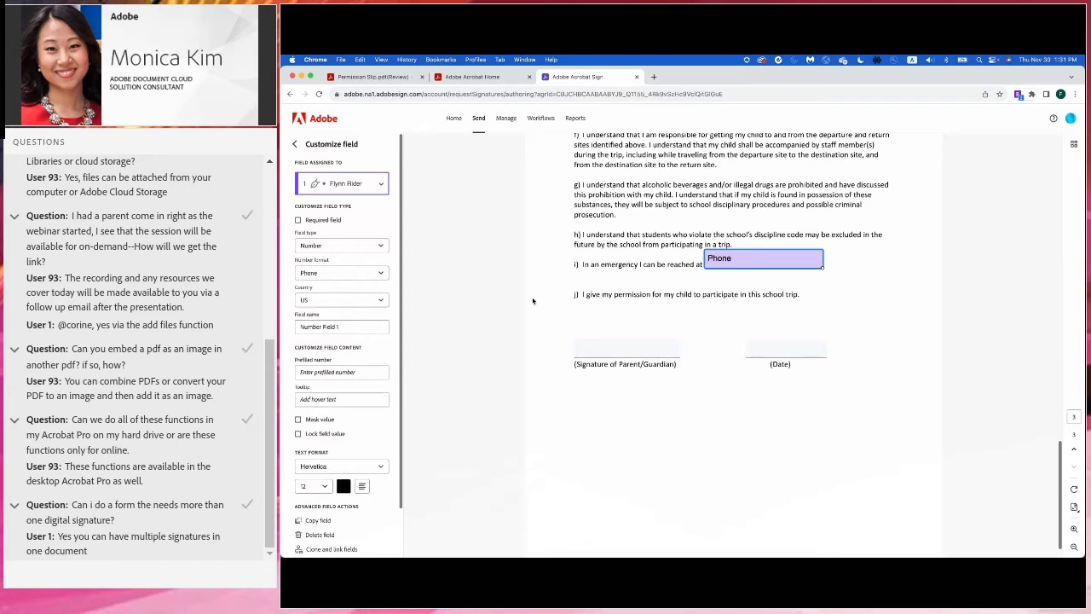
left_click(493, 343)
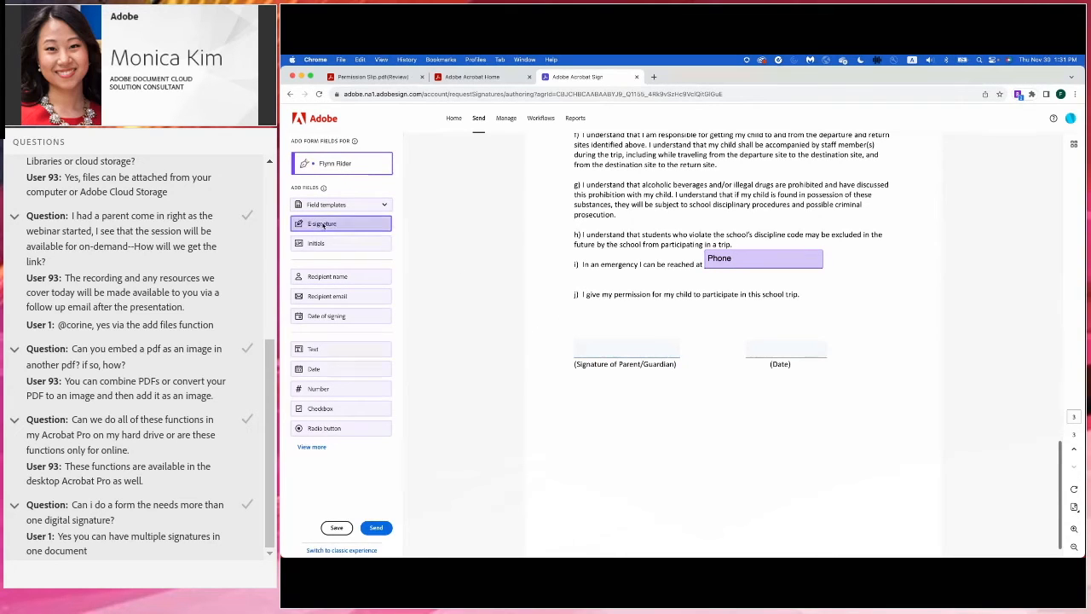
- Place an e-signature field on the parent/guardian line and a date field on the Date line, then send
left_click(594, 342)
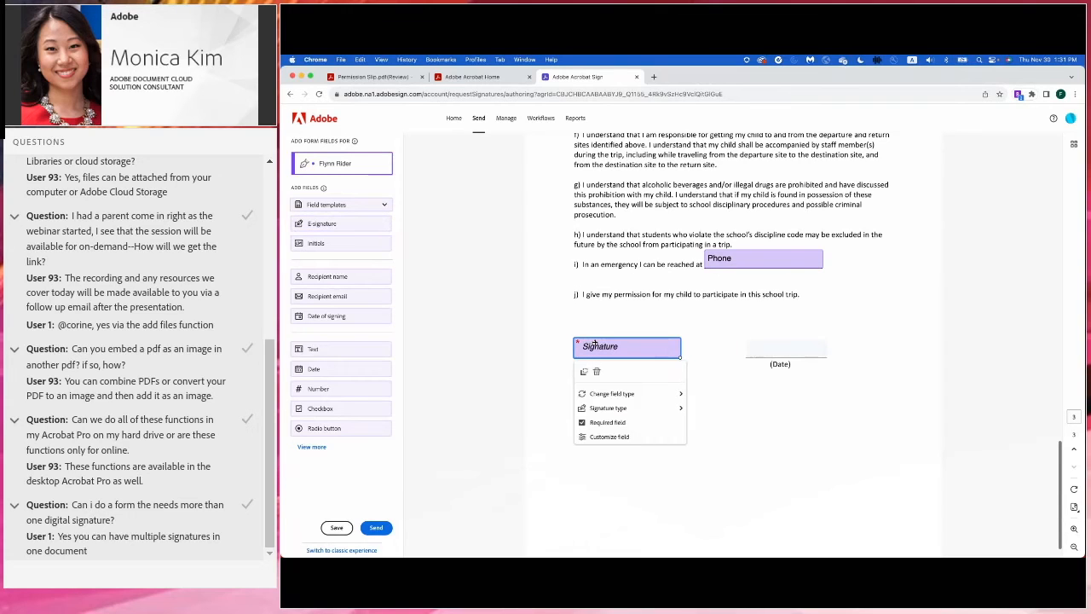
left_click(386, 365)
left_click(757, 350)
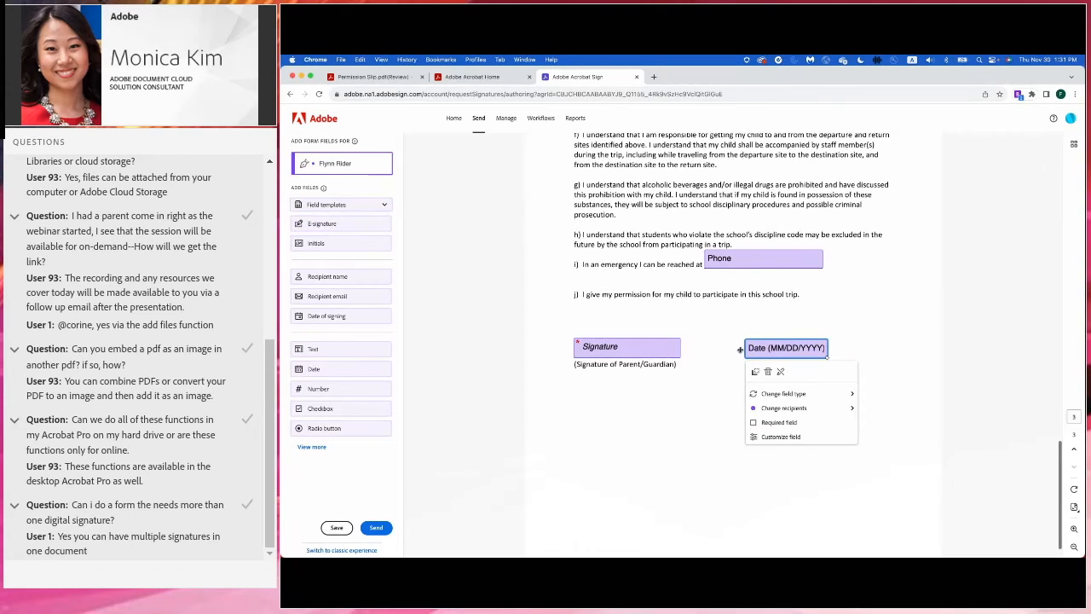
left_click(488, 341)
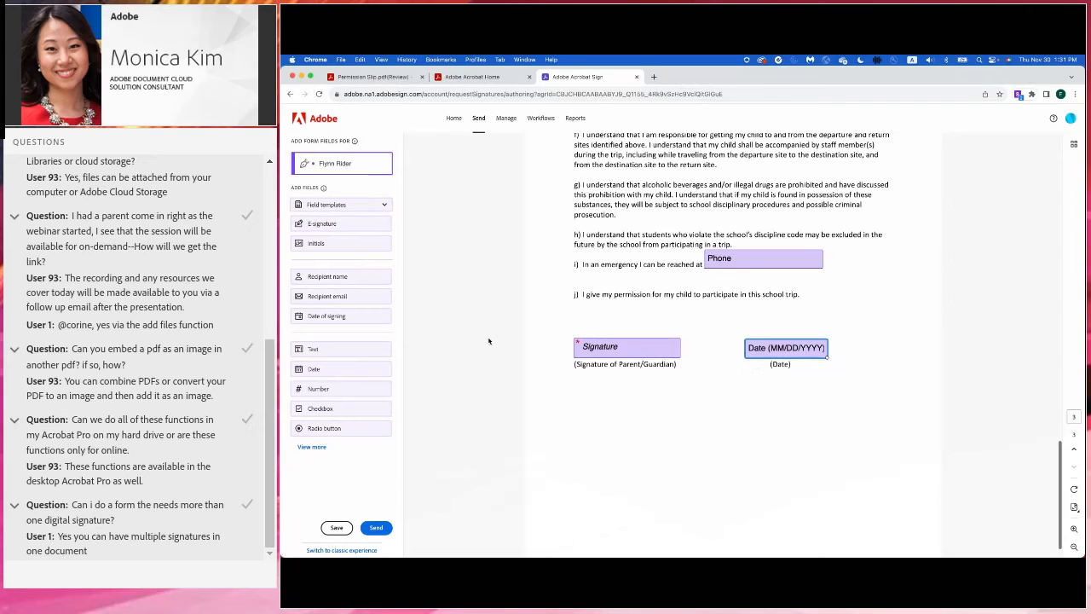
scroll(488, 341, "up", 15)
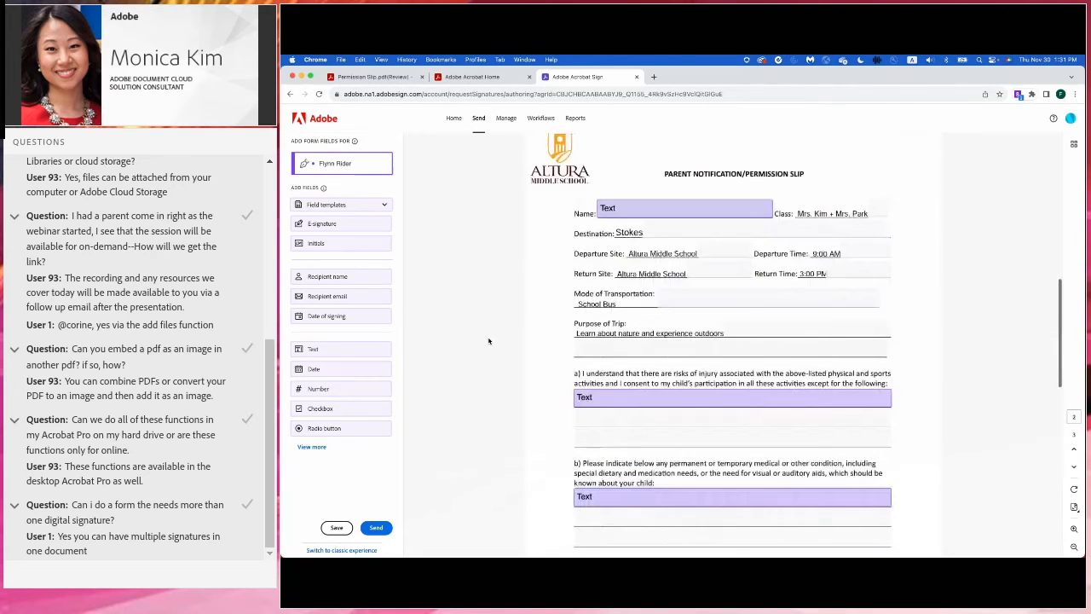
scroll(489, 340, "down", 2)
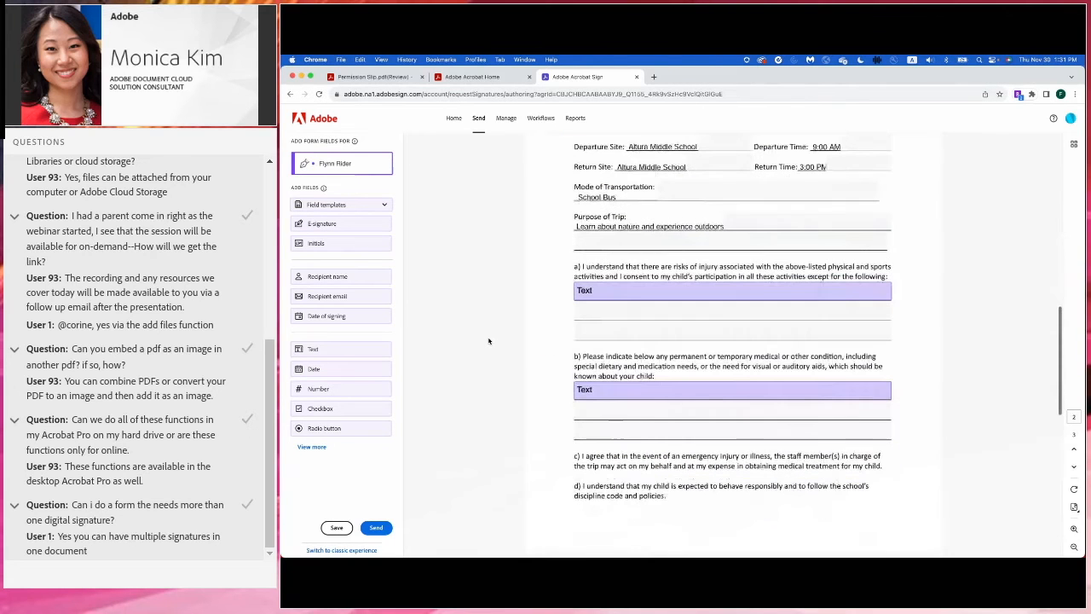
left_click(378, 527)
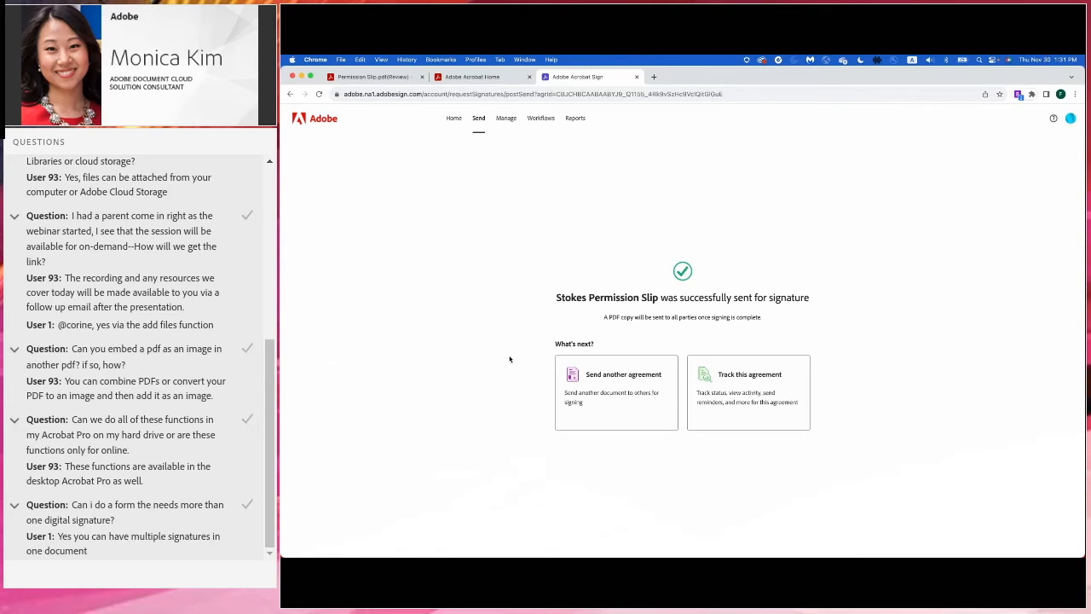
- In Gmail, open the Stokes Permission Slip request and open its Review and sign link in Incognito
key("ctrl+Right")
key("ctrl+Right")
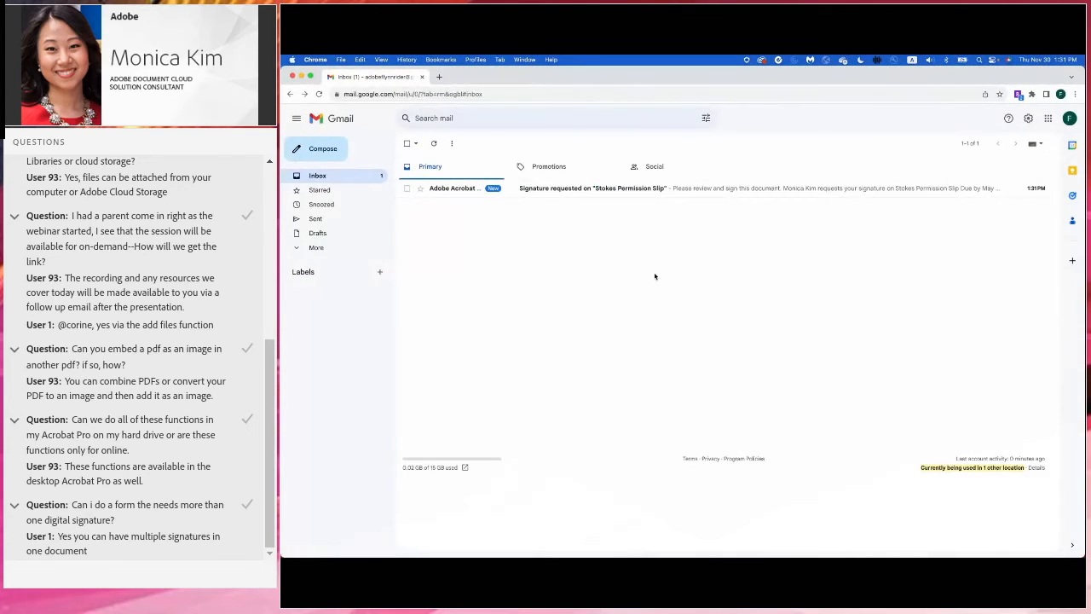
left_click(649, 193)
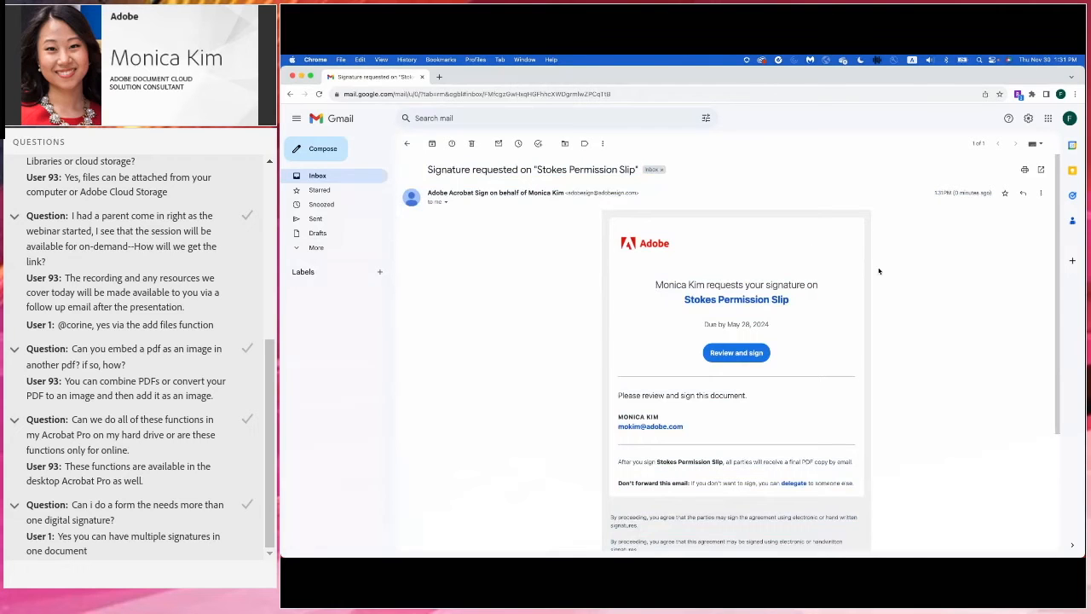
right_click(726, 353)
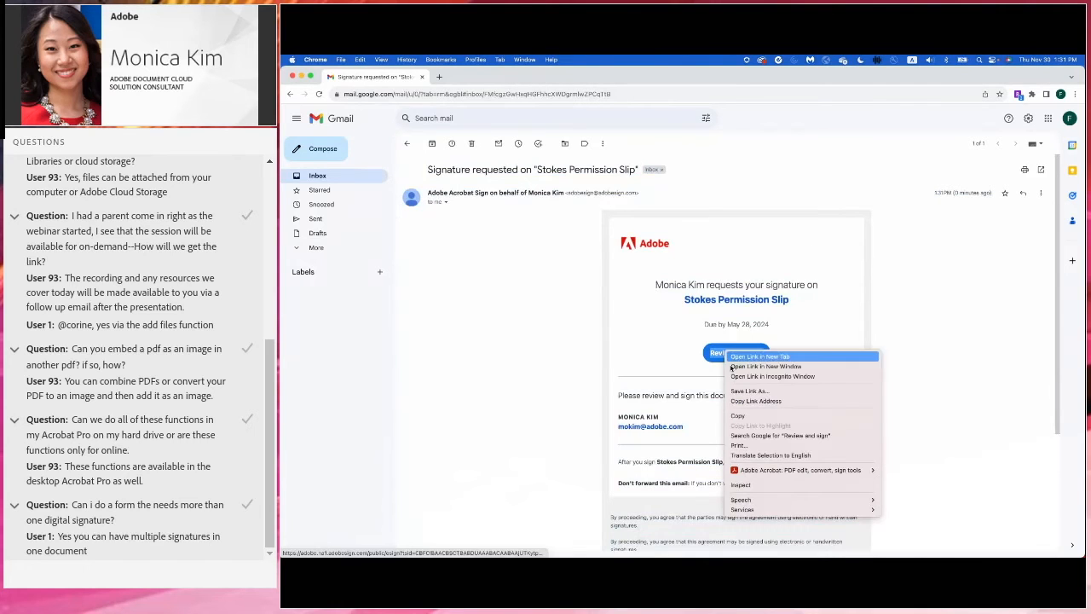
left_click(750, 375)
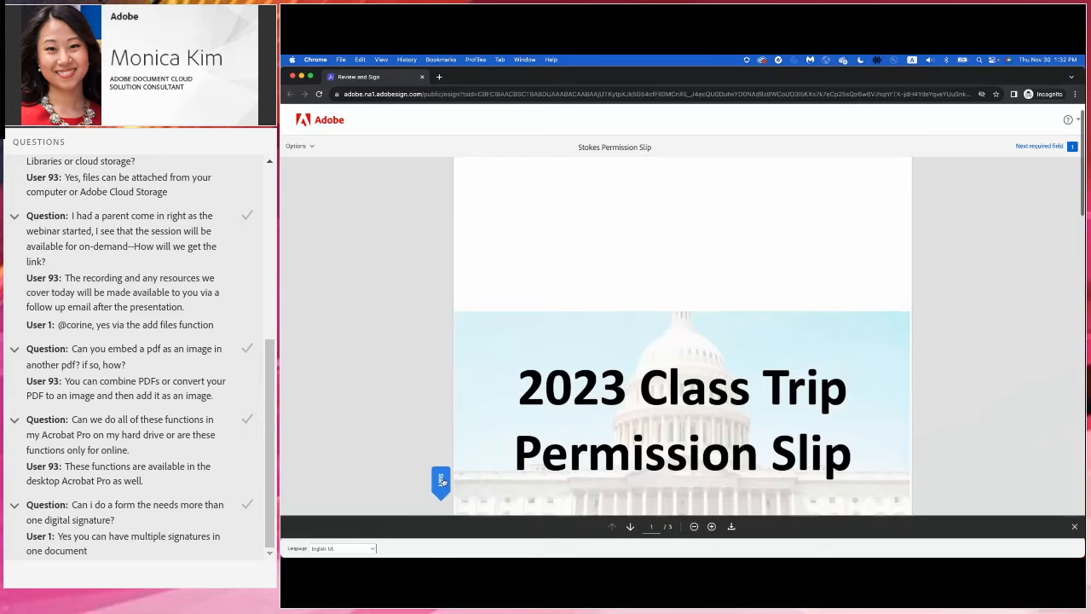
- Enter the student's full name and N/A under item a)
left_click(441, 482)
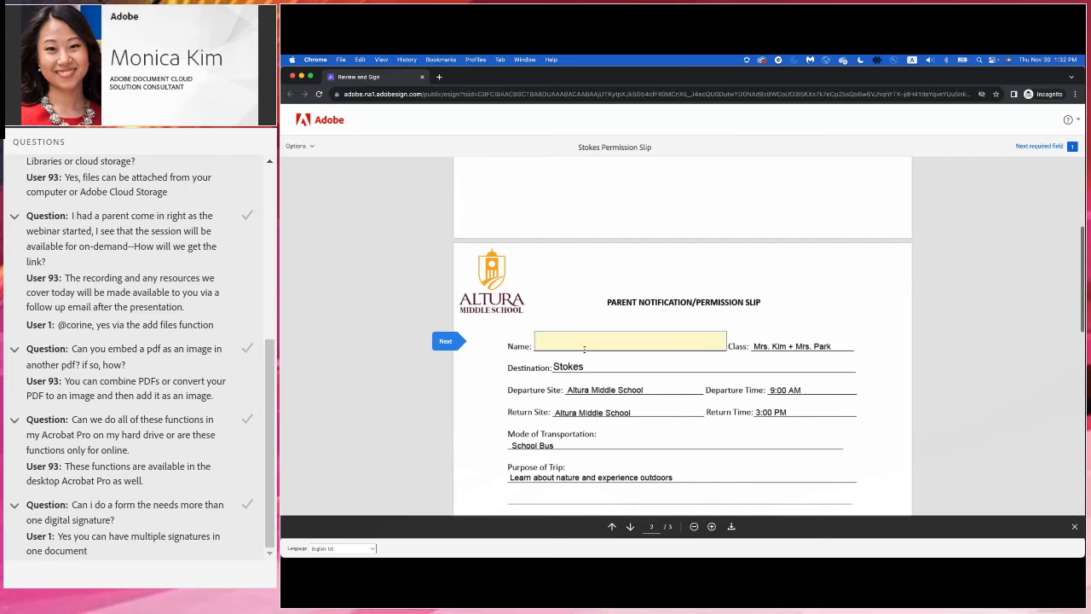
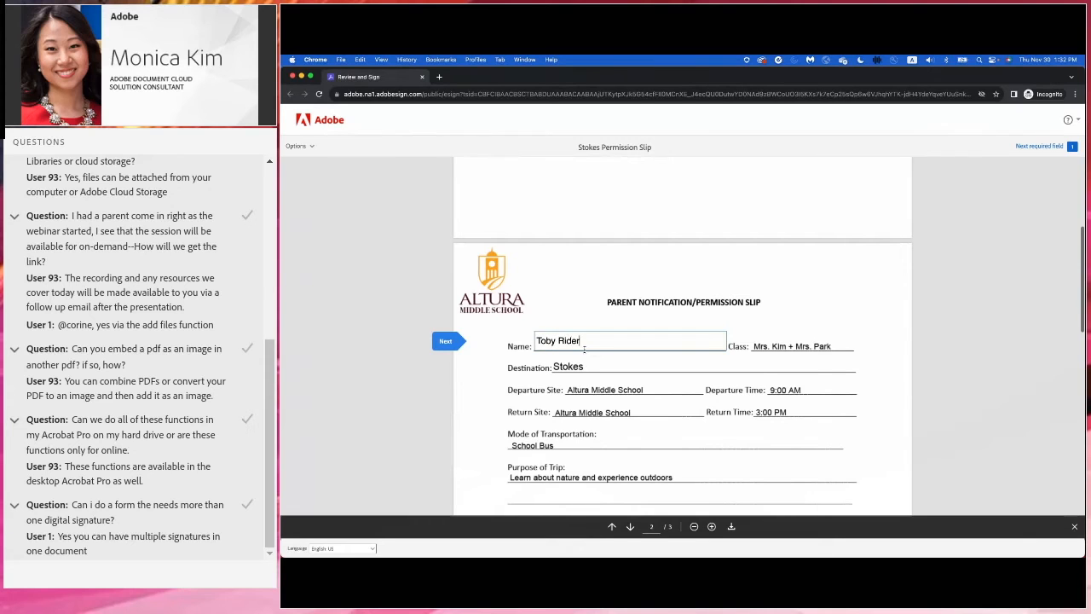
left_click(447, 341)
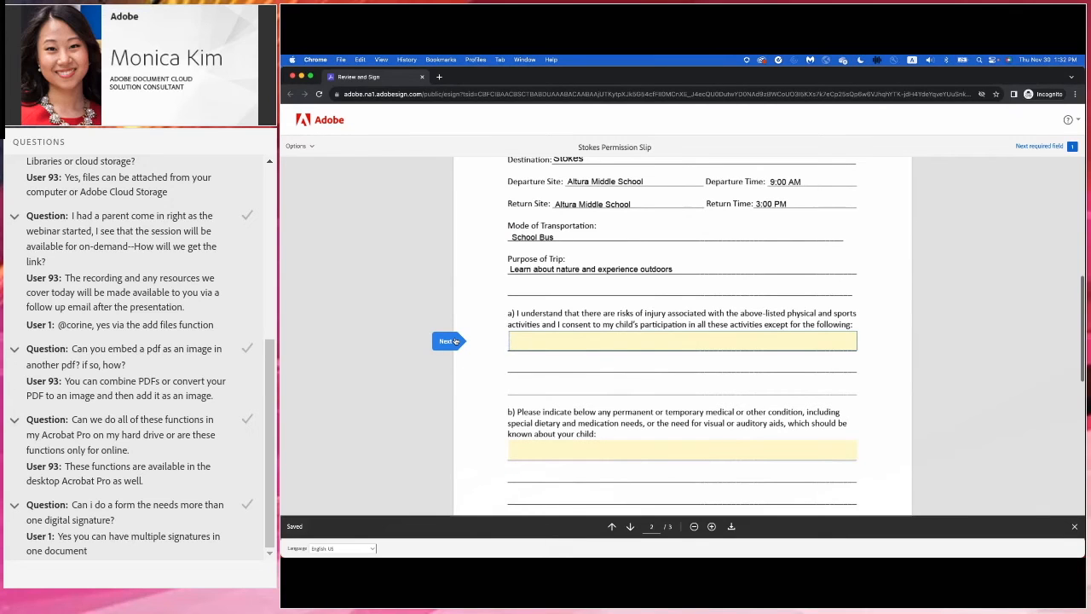
type("N/A")
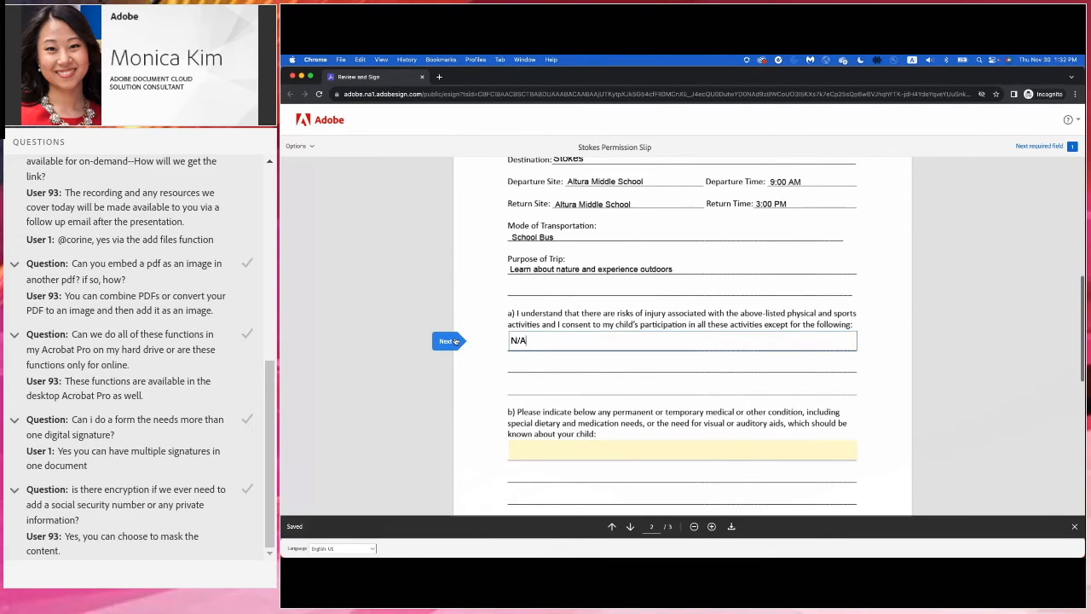
- Enter Gluten Free under item b) and type the emergency contact phone number
left_click(441, 339)
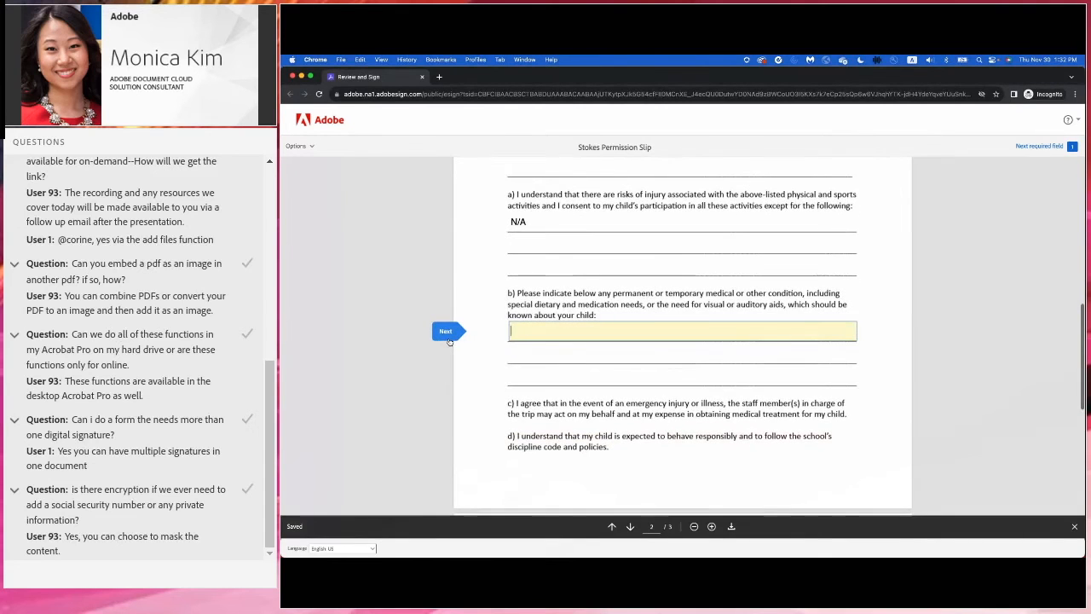
type("Gluten Free")
left_click(450, 335)
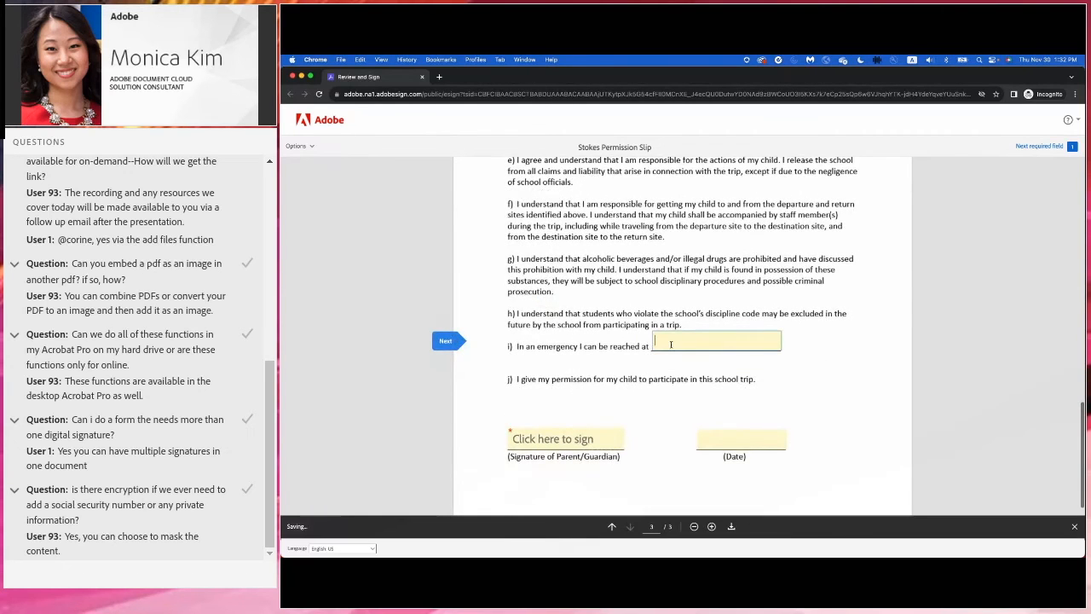
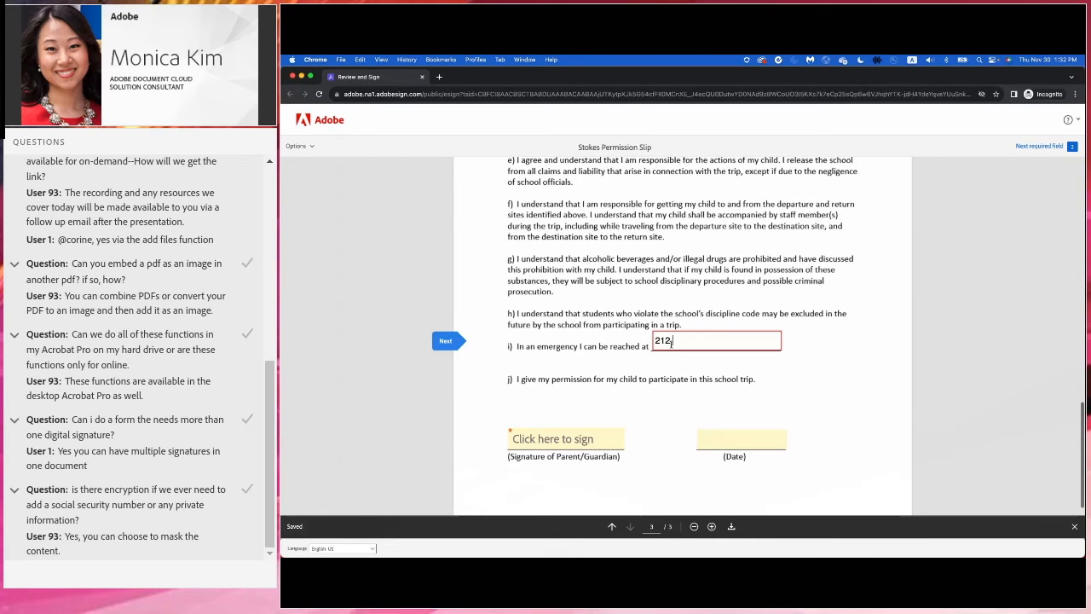
- Try the Draw, Image and Mobile signature options, then apply a typed-name signature on the parent line
left_click(447, 340)
left_click(539, 333)
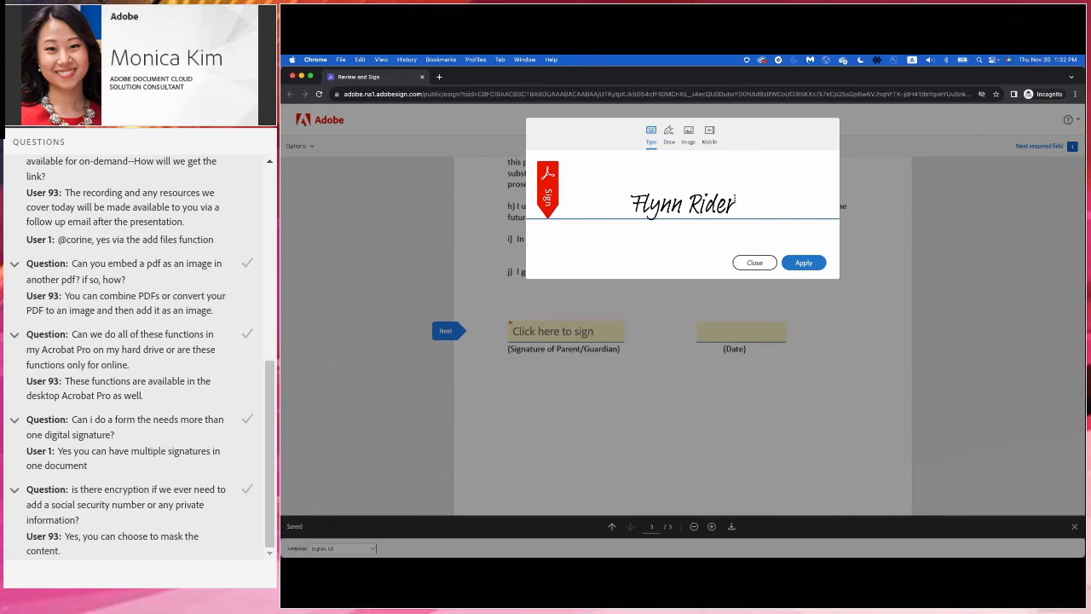
left_click(669, 135)
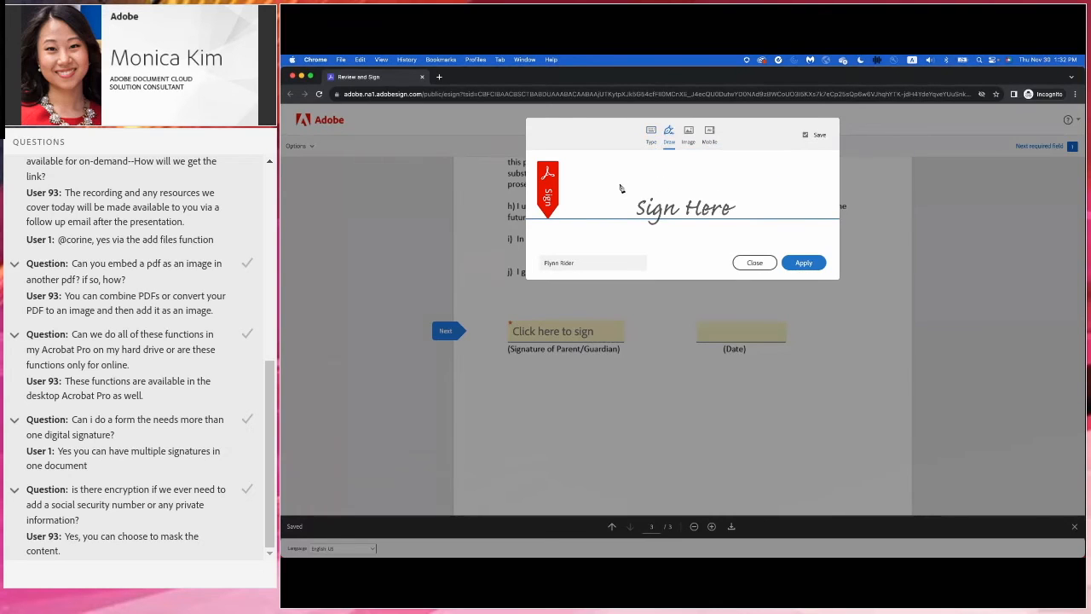
mouse_move(611, 191)
left_mouse_down()
mouse_move(668, 192)
mouse_move(627, 232)
mouse_move(663, 205)
mouse_move(641, 210)
mouse_move(720, 222)
left_mouse_up()
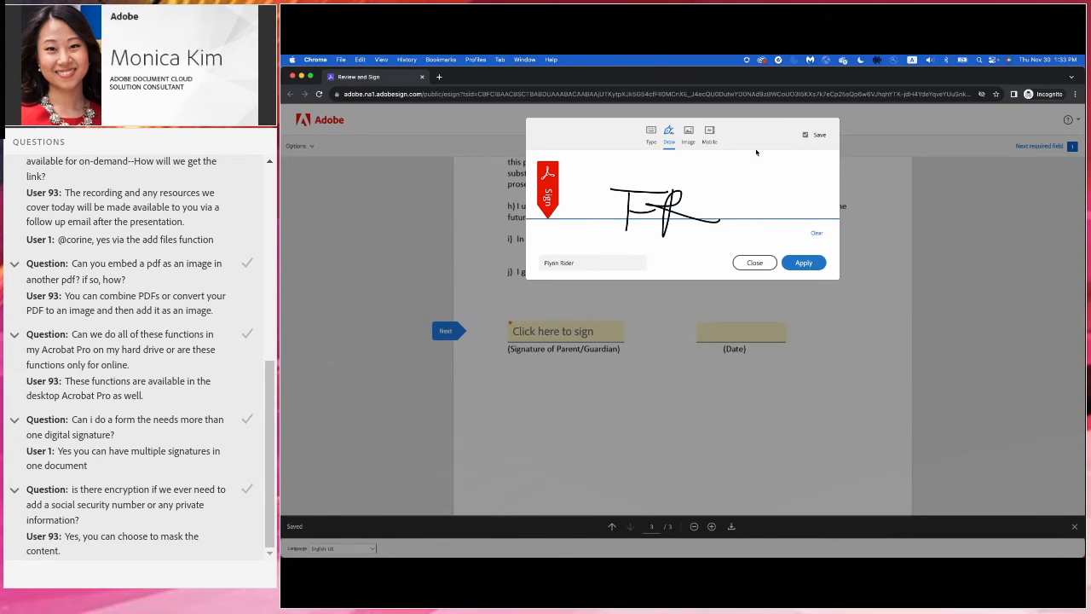
left_click(688, 131)
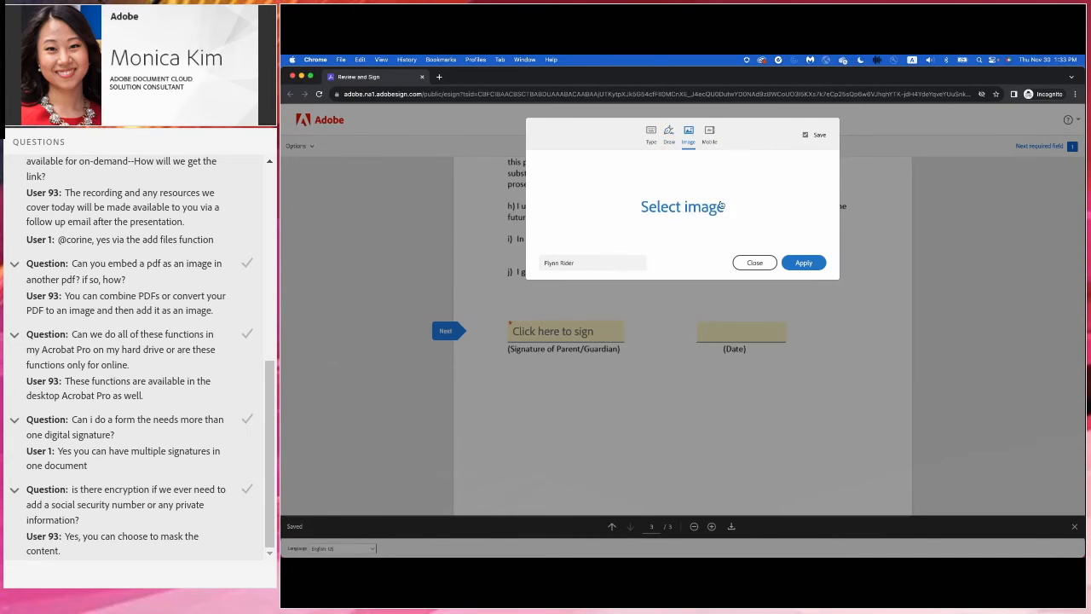
left_click(714, 137)
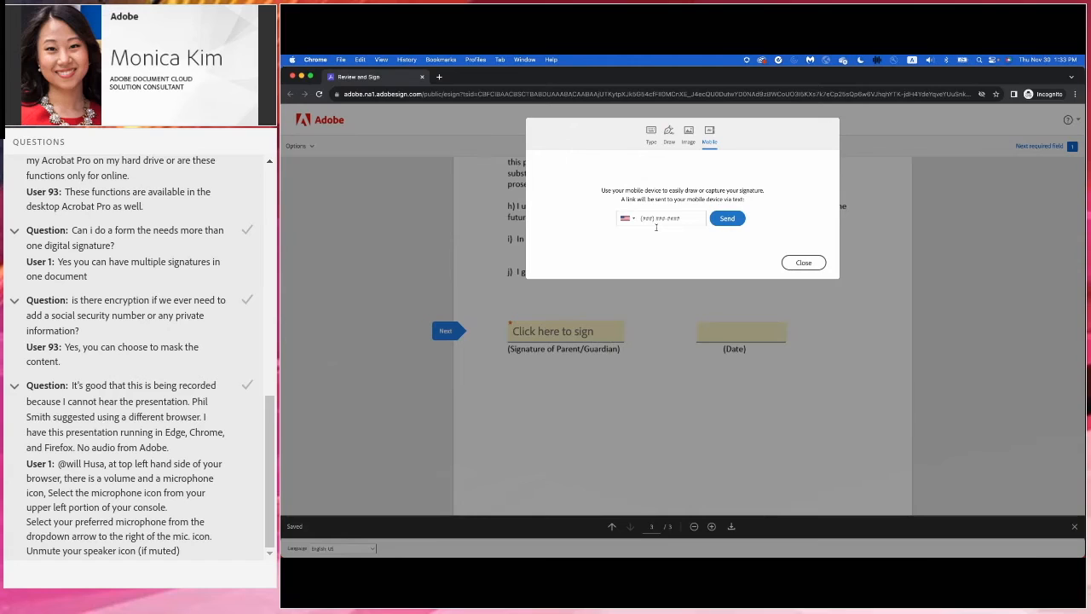
left_click(651, 133)
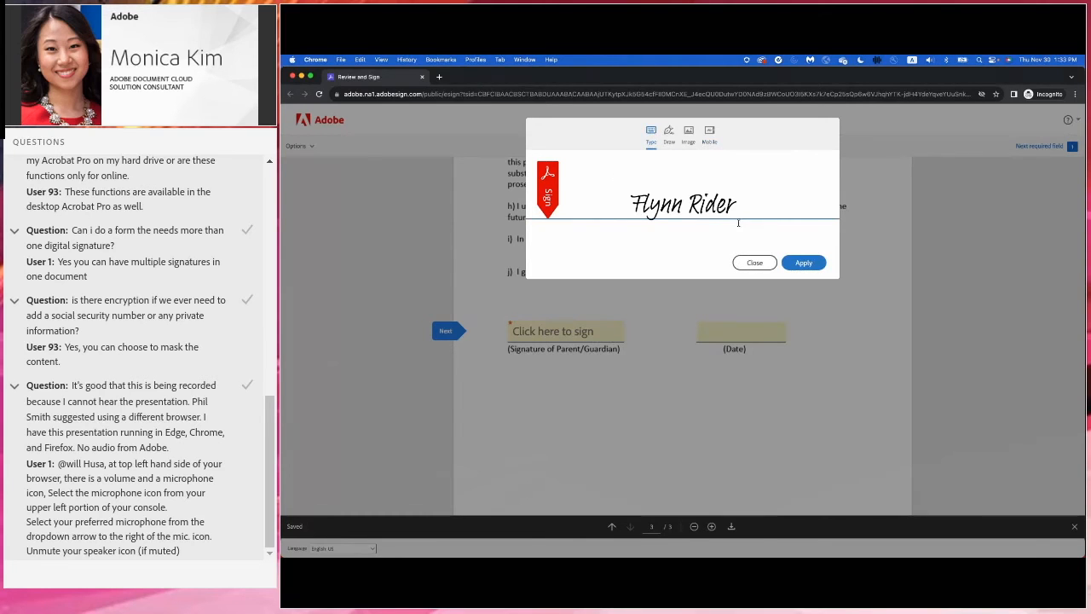
left_click(804, 263)
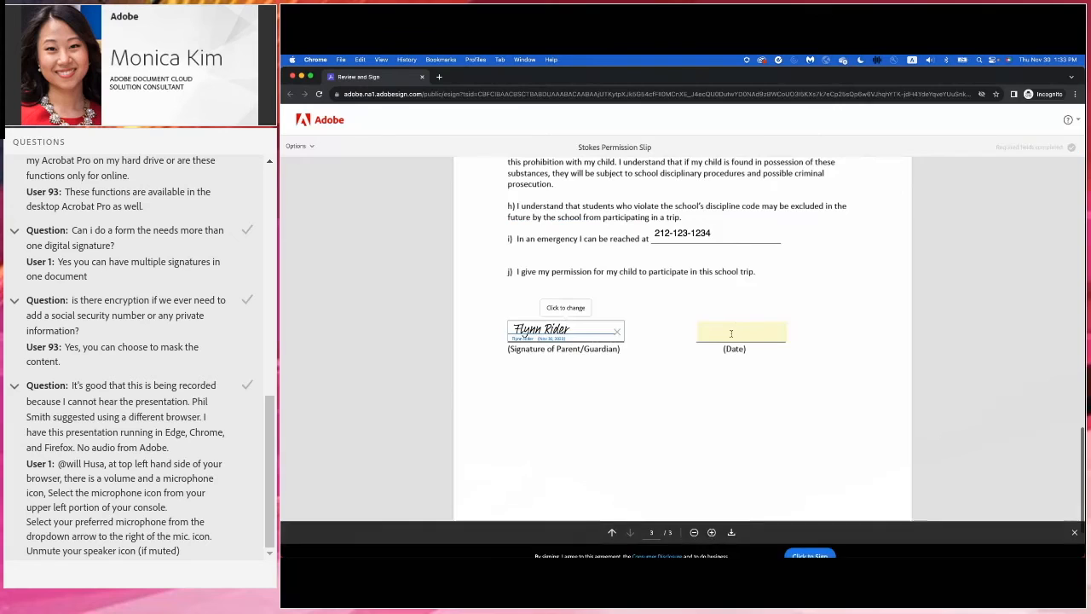
- Enter 11/30/2023 as the date, submit the signed slip, and return to the sender's window
left_click(731, 333)
type("11/")
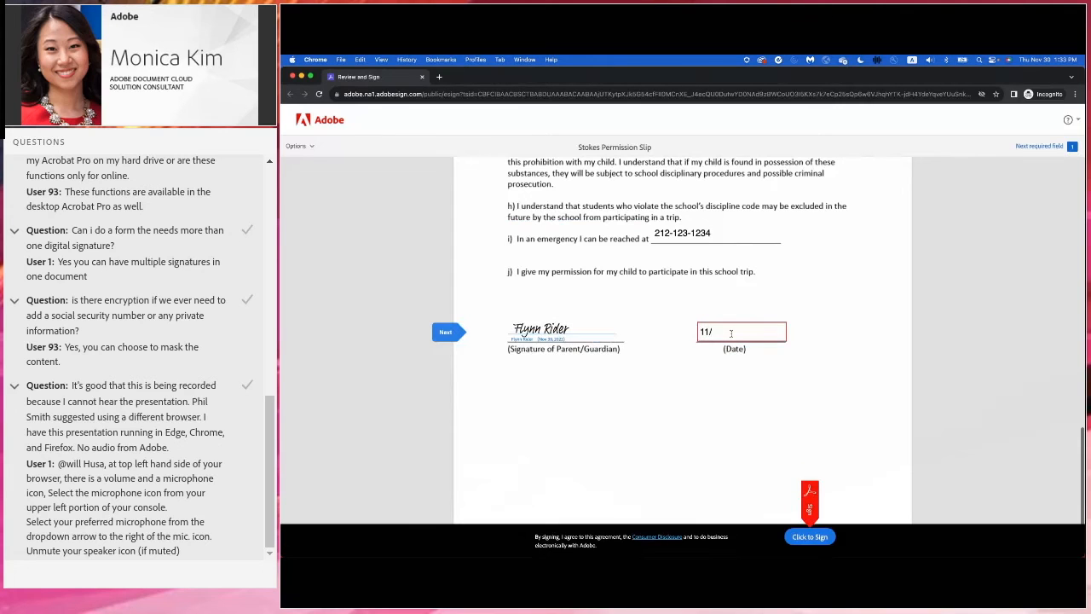
type("30/2020")
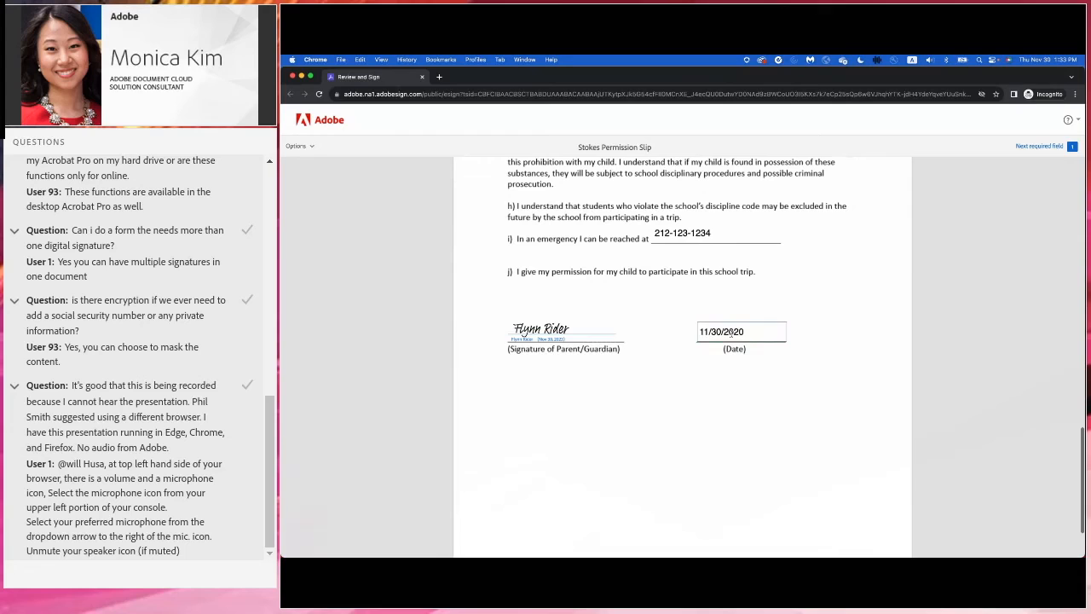
key("BackSpace")
type("3")
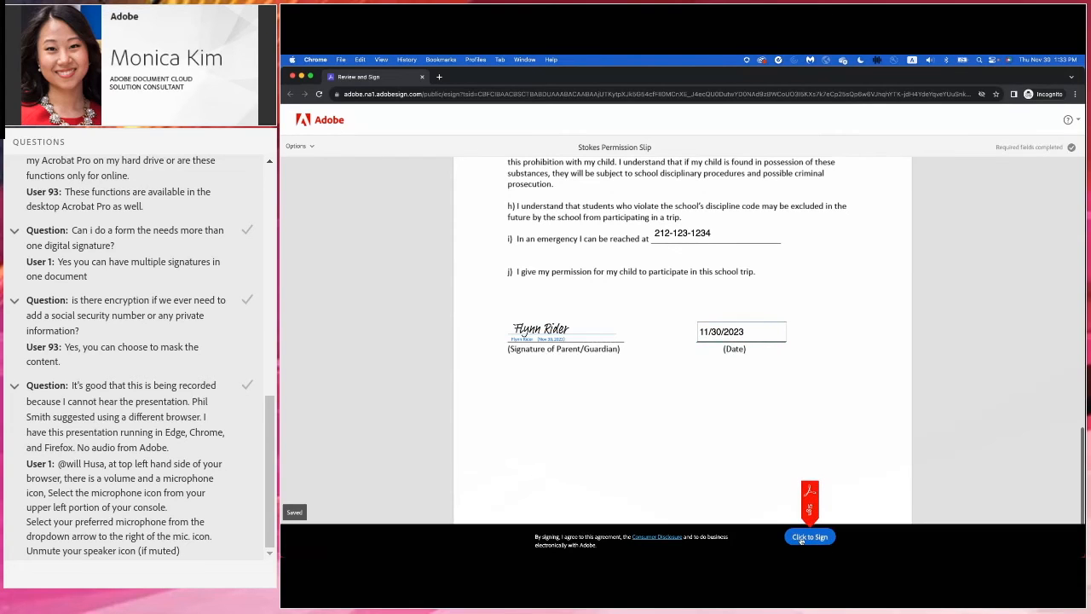
left_click(808, 540)
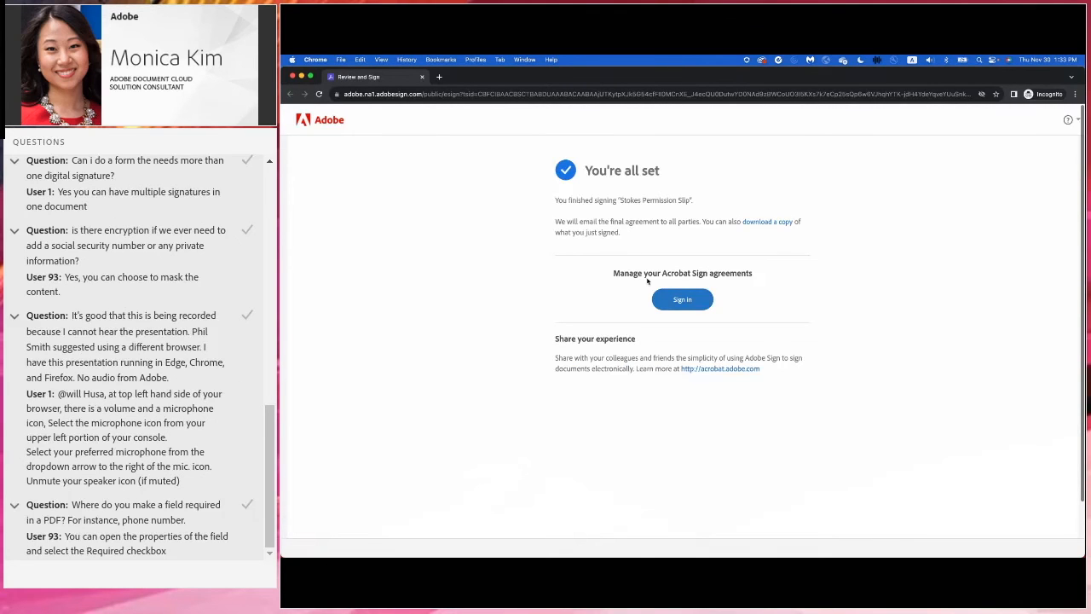
key("ctrl+Left")
key("ctrl+Left")
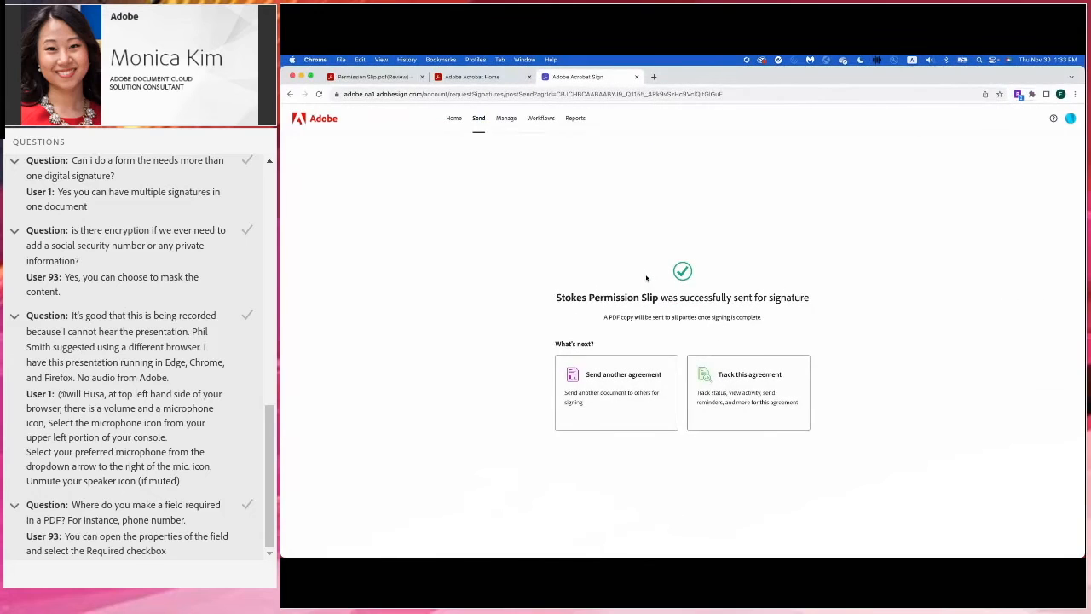
- Open the signed Stokes Permission Slip from the Completed agreements list
left_click(506, 120)
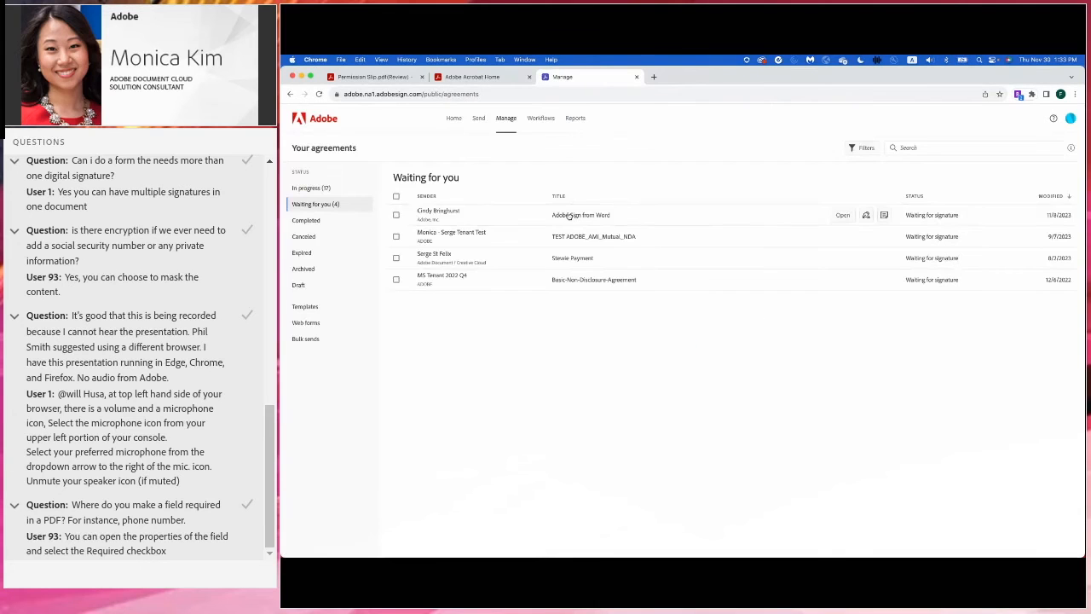
left_click(316, 220)
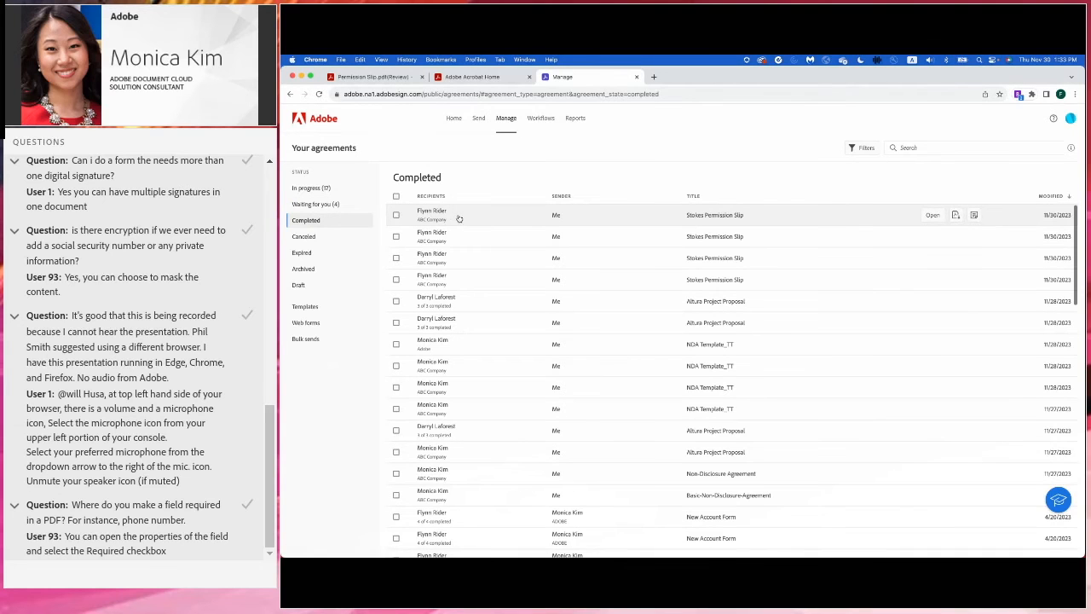
left_click(459, 219)
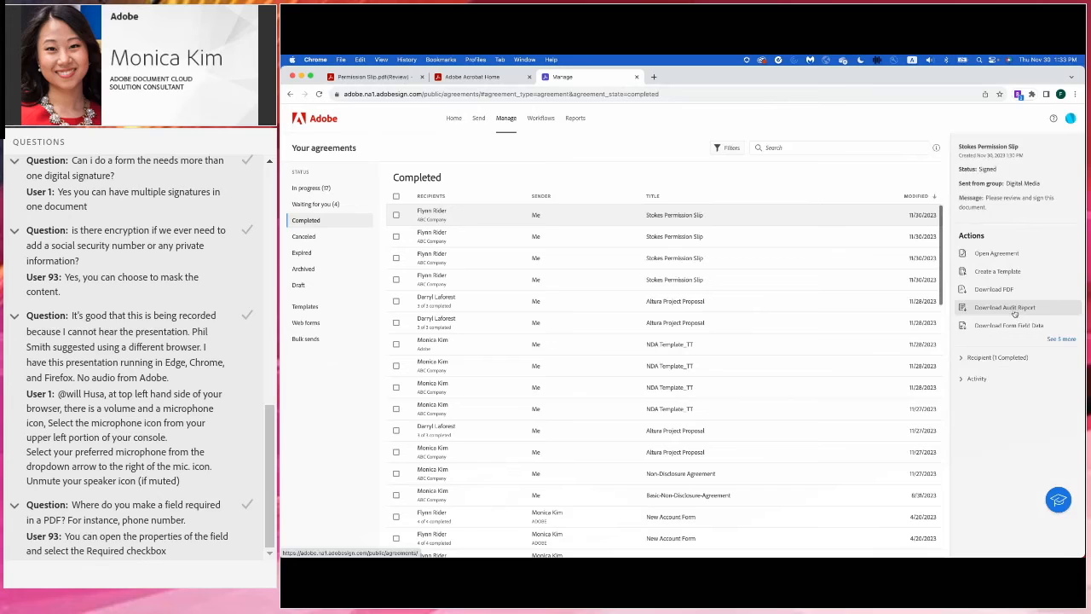
left_click(1004, 254)
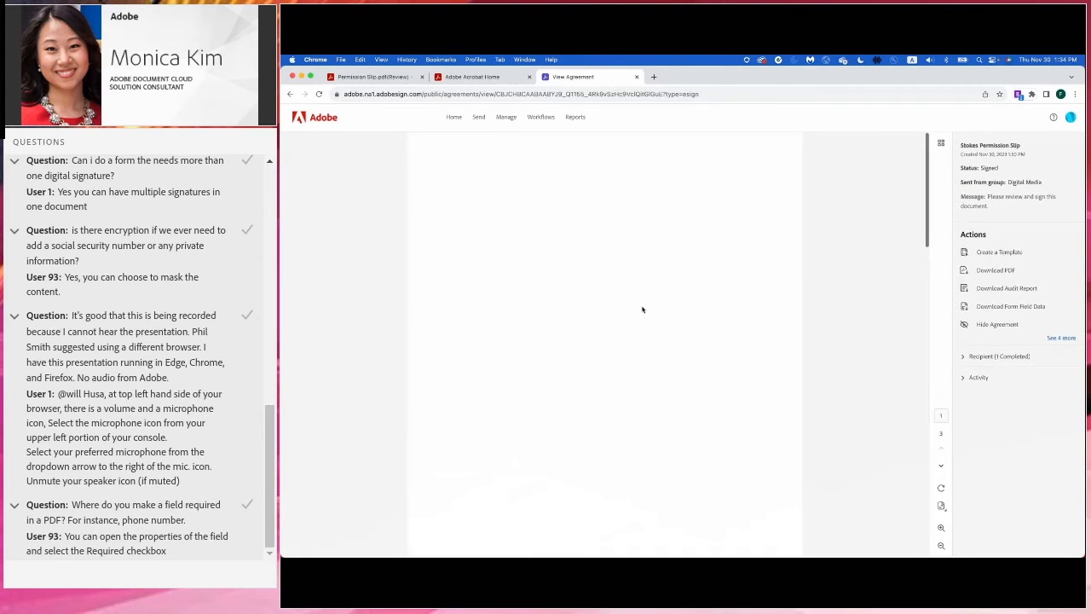
- Read through the signed permission slip, then go back to the agreements list
scroll(642, 309, "down", 15)
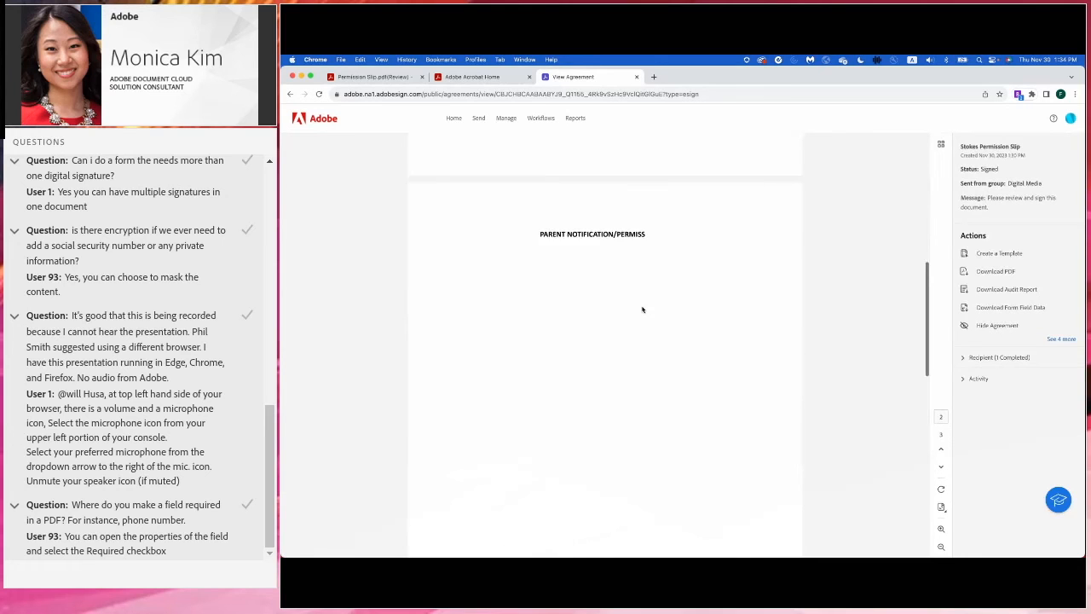
scroll(642, 309, "down", 3)
scroll(643, 310, "up", 10)
scroll(643, 310, "up", 2)
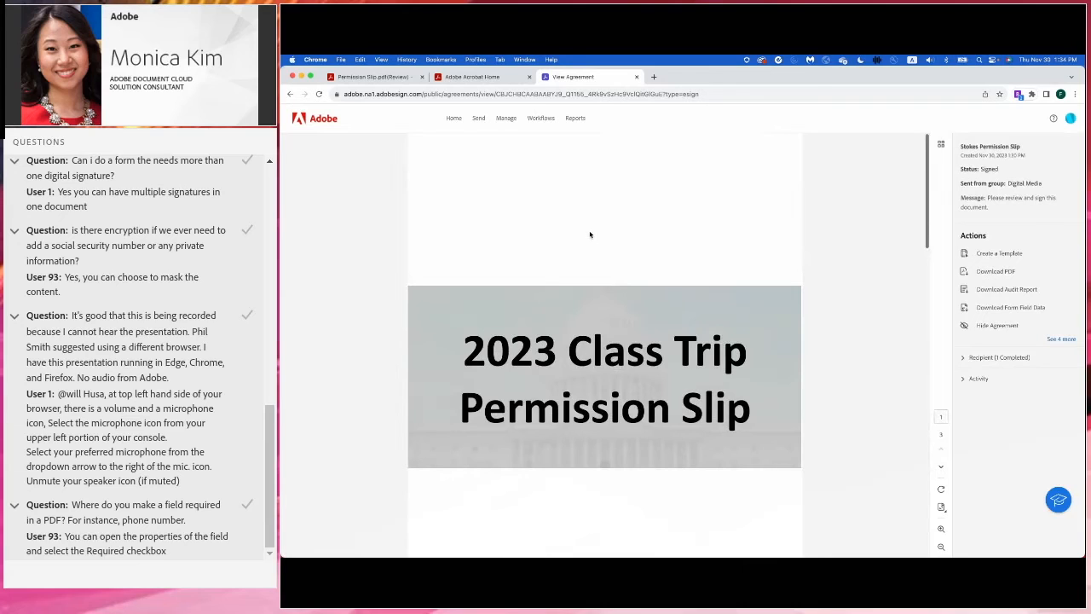
left_click(508, 121)
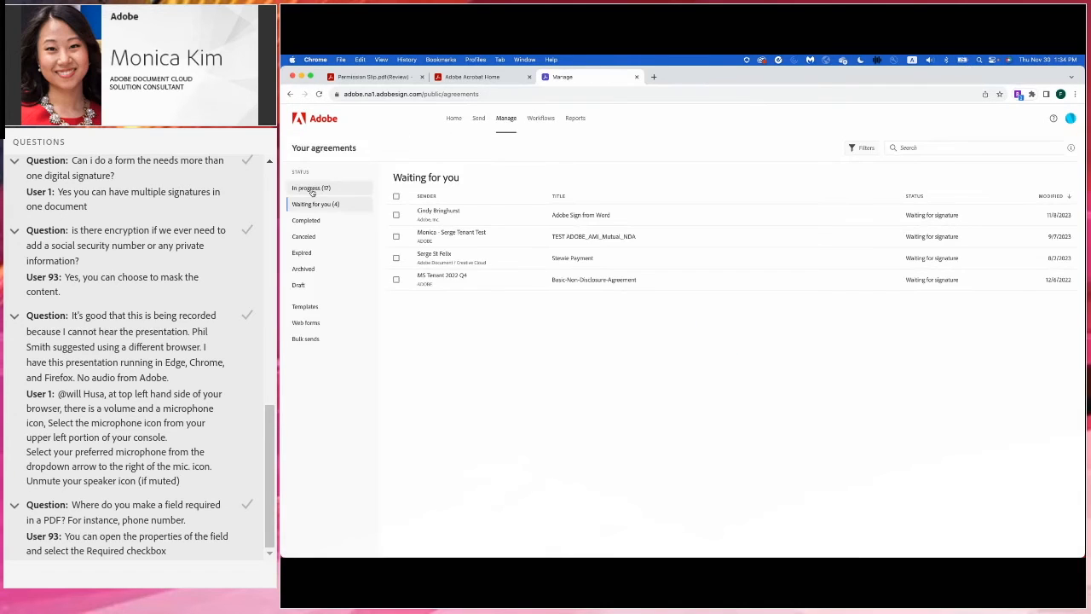
- Add a reminder for the in-progress Stokes 2023 Class Trip Permission Slip to go out right now
left_click(333, 189)
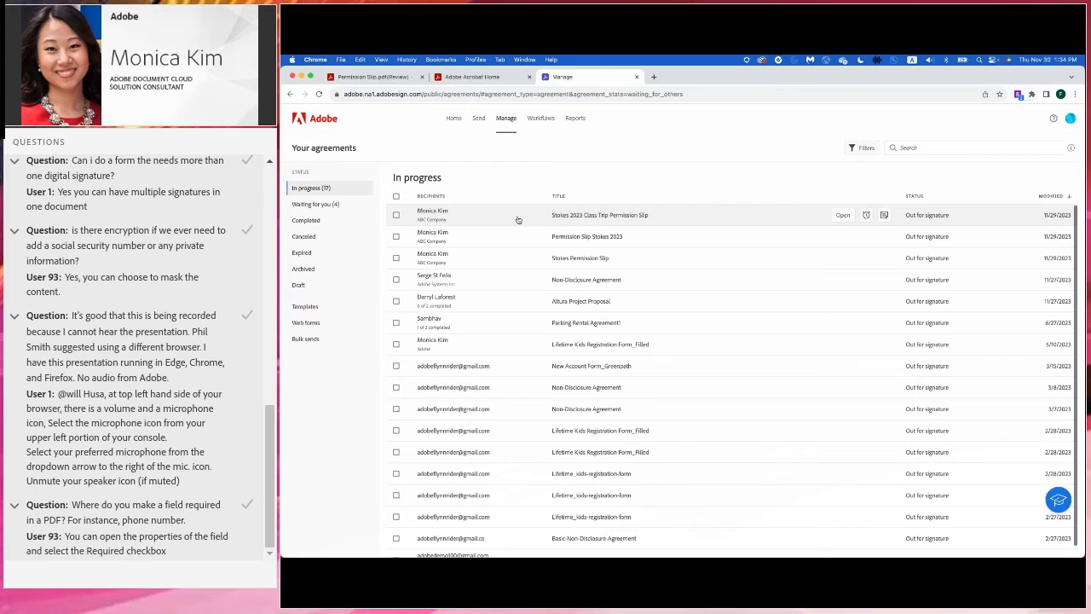
left_click(868, 217)
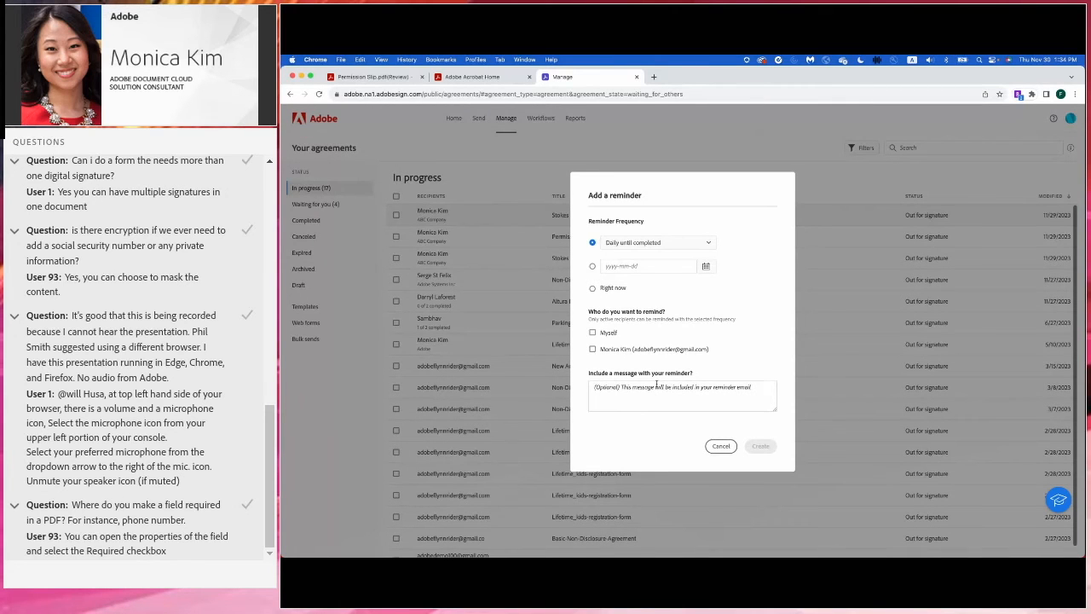
left_click(658, 244)
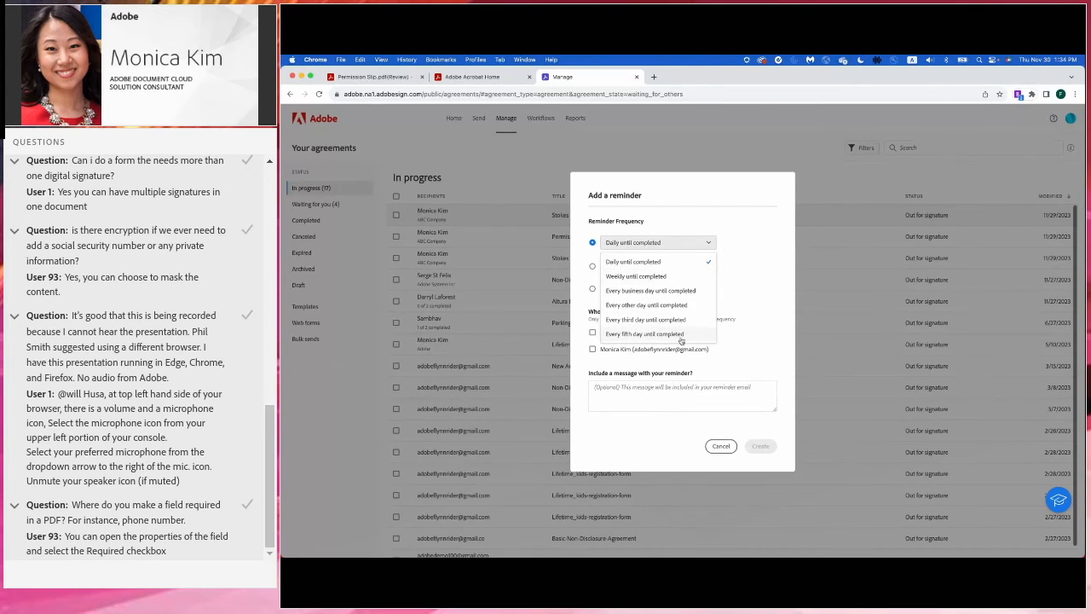
left_click(765, 261)
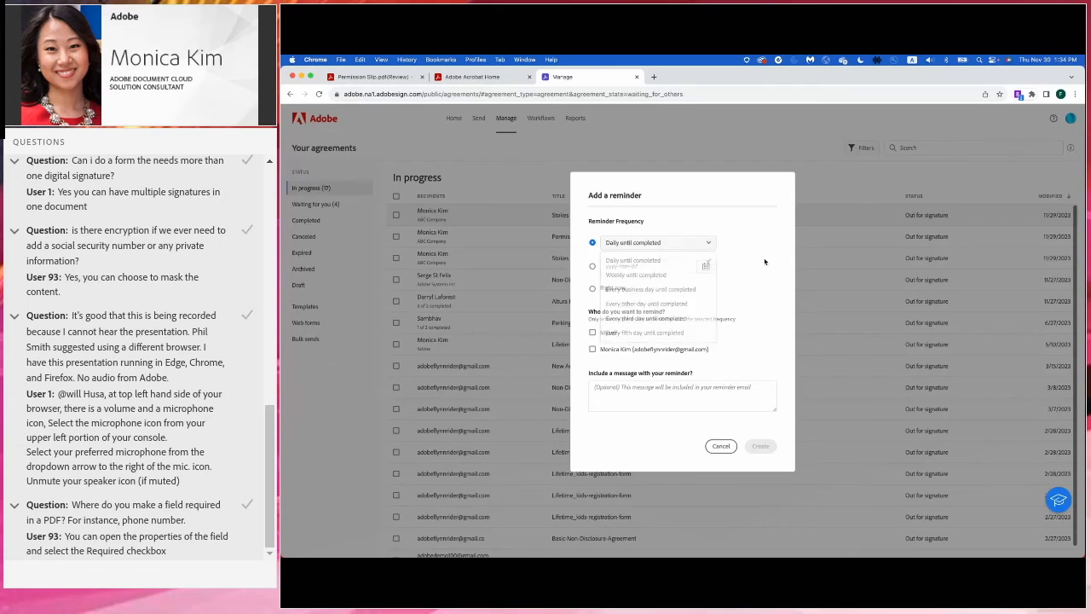
left_click(594, 290)
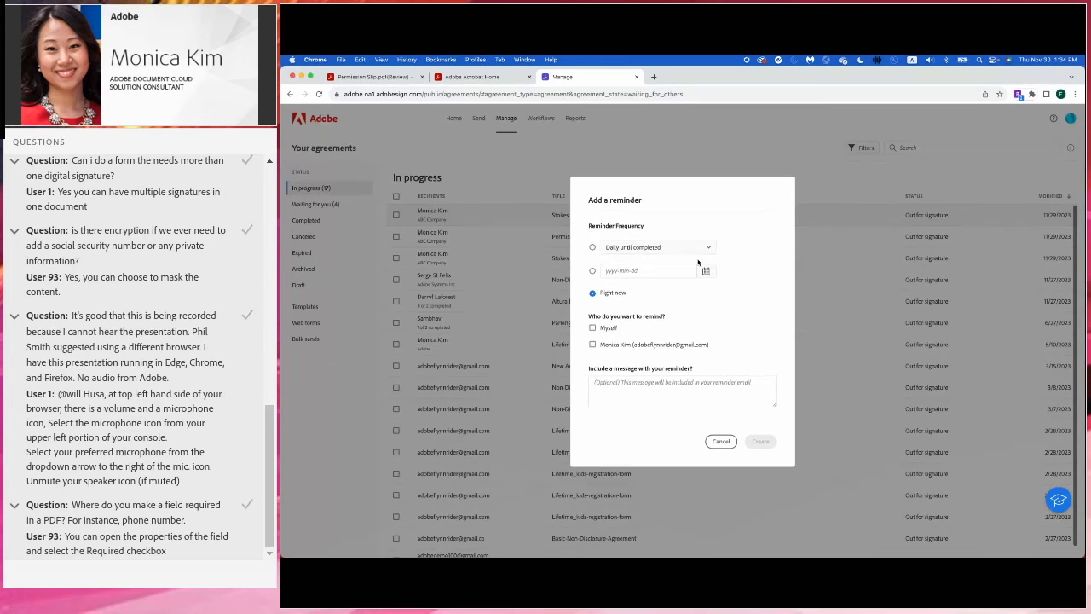